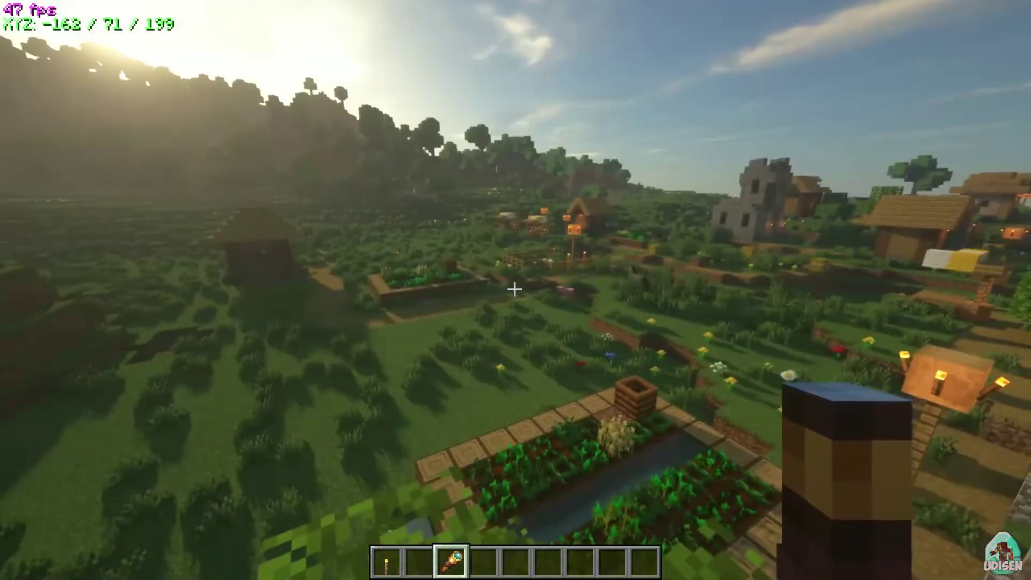
pyautogui.press('space')
pyautogui.press('space')
pyautogui.press('w')
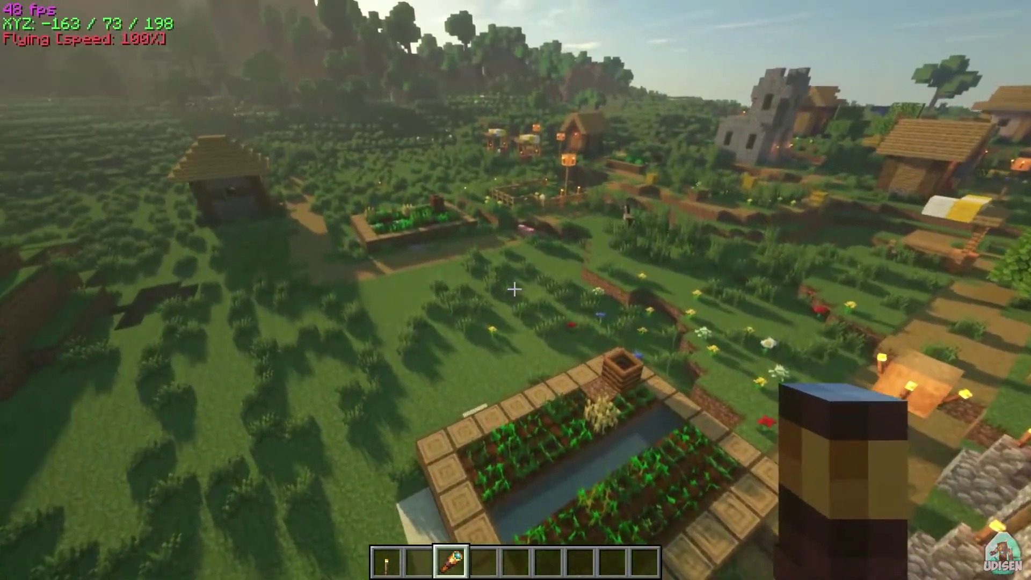
pyautogui.rightClick(515, 290)
pyautogui.press('s')
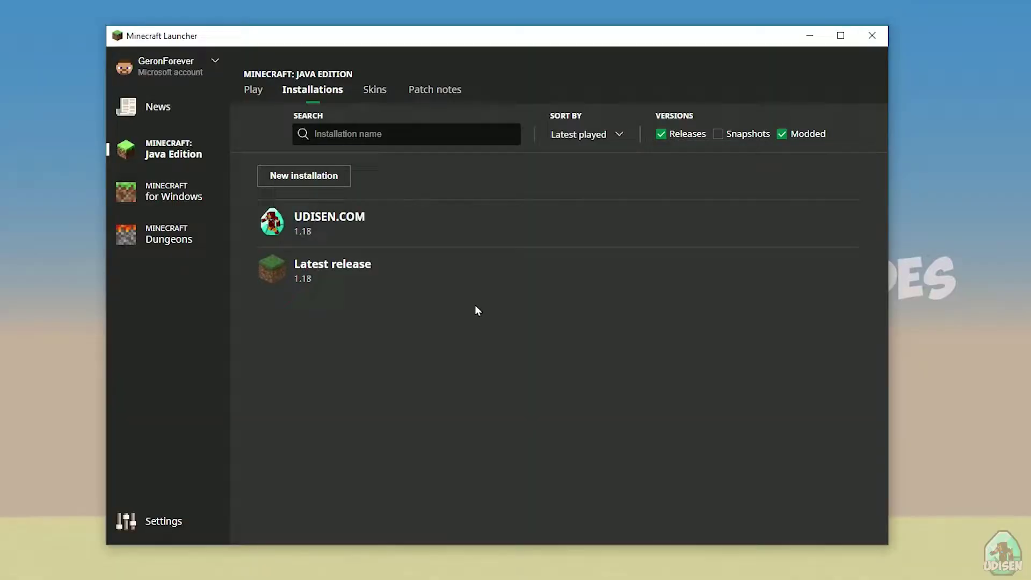
# Open the list of installations for Minecraft: Java Edition.
pyautogui.click(175, 195)
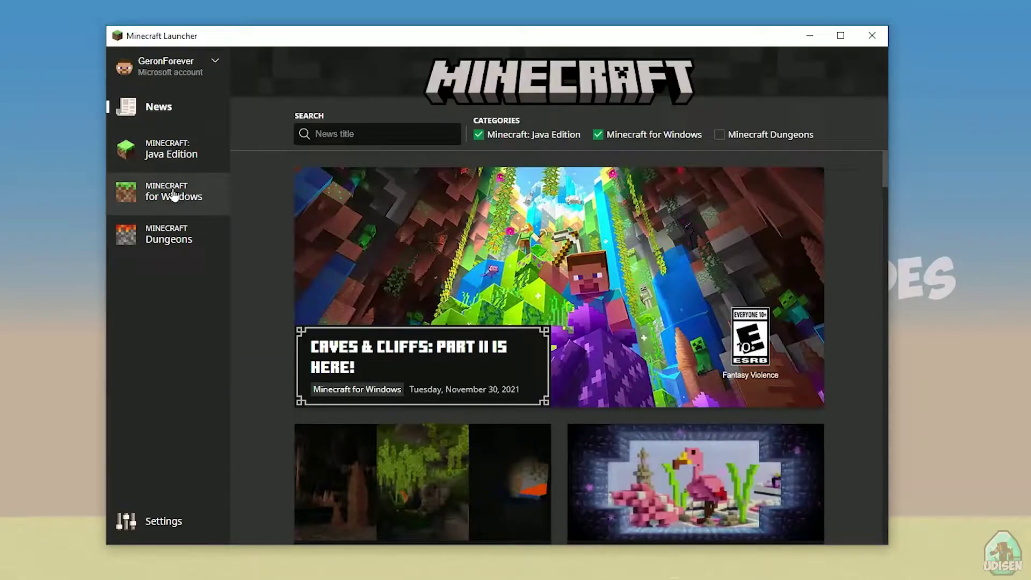
pyautogui.click(189, 148)
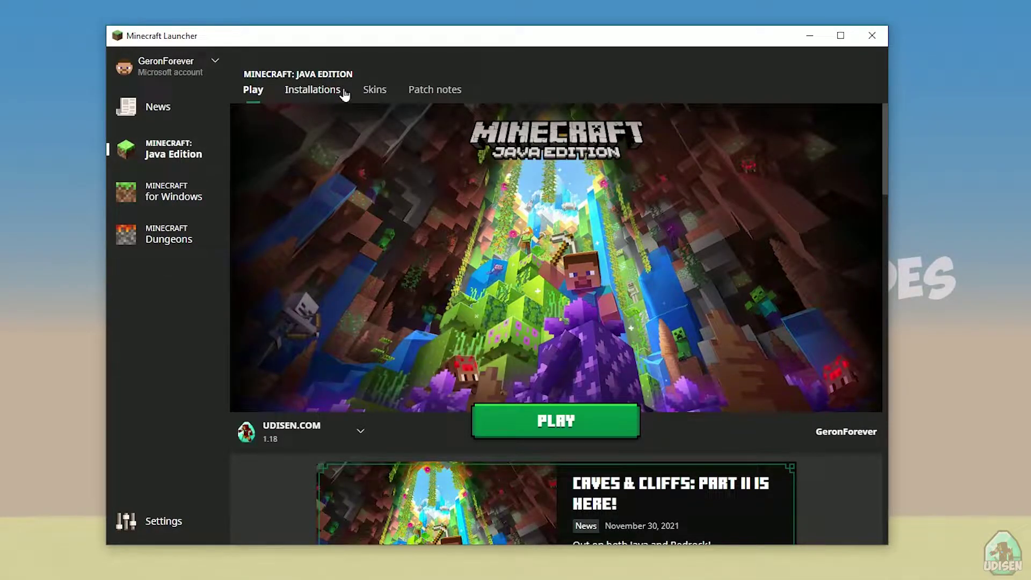
pyautogui.click(327, 94)
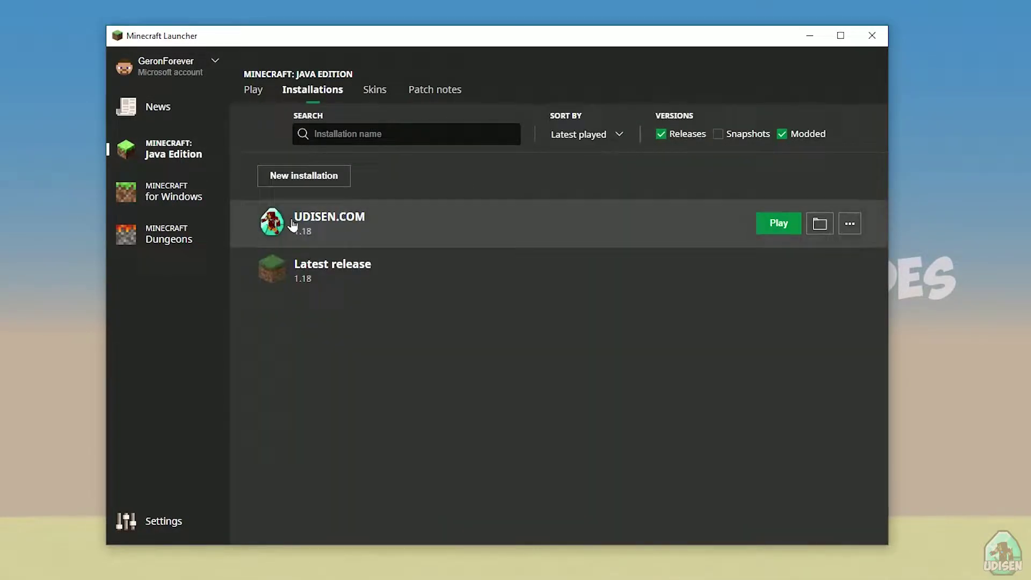
pyautogui.click(299, 176)
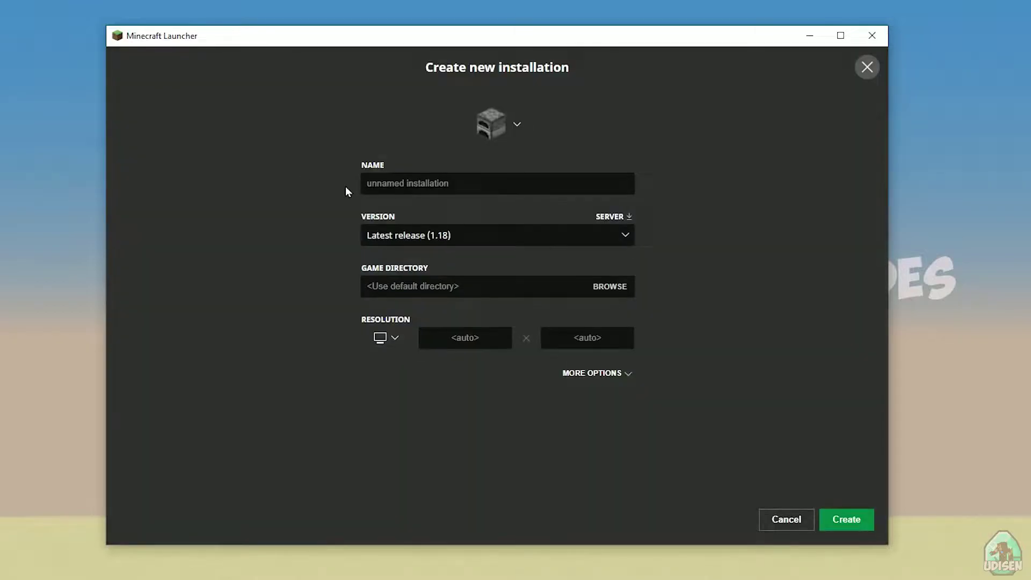
pyautogui.click(408, 183)
pyautogui.write('jnghnmghngnhgn')
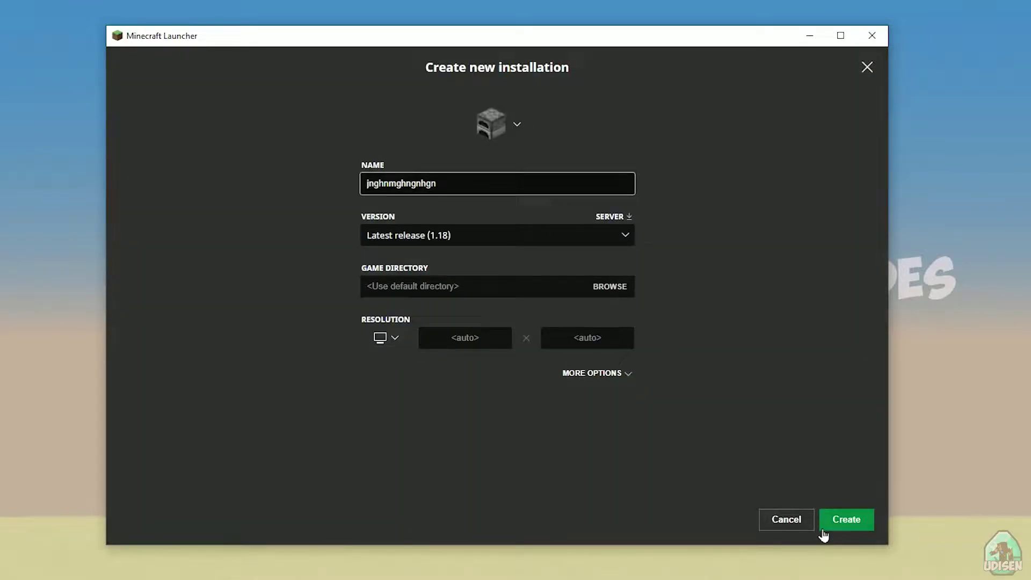
pyautogui.click(785, 521)
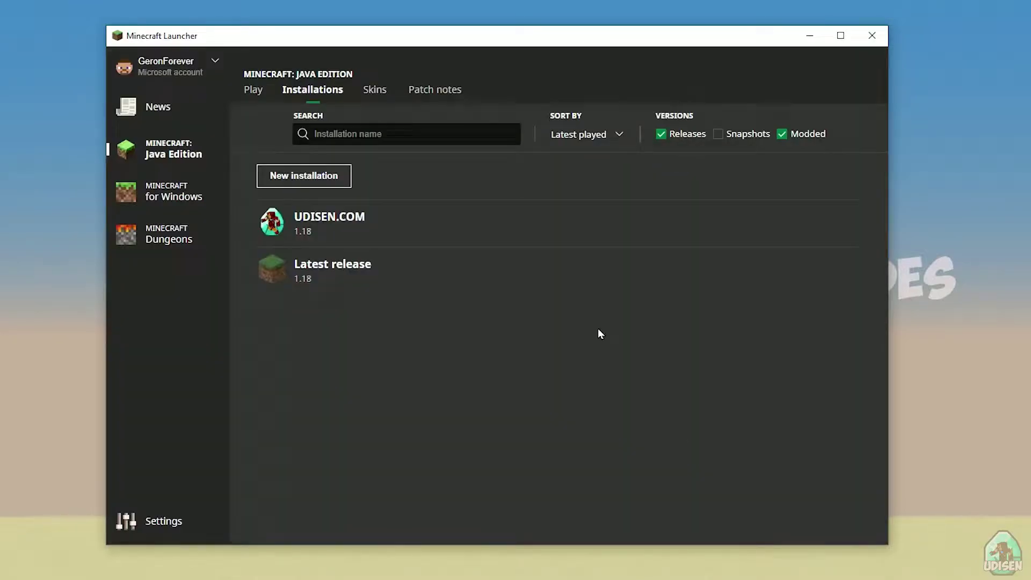
# Open the UDISEN.COM installation for editing and choose release 1.18 as its version.
pyautogui.click(375, 226)
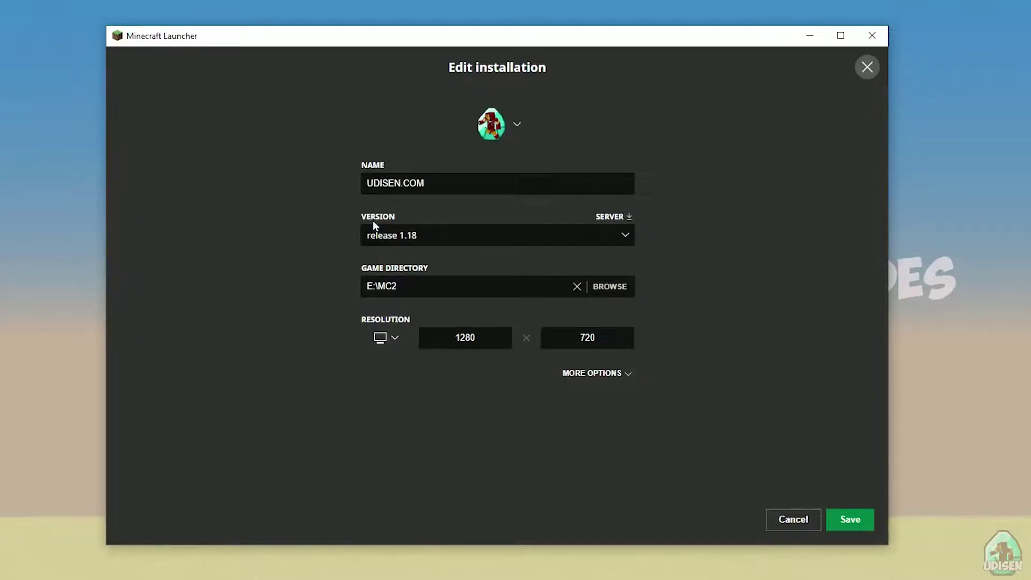
pyautogui.click(430, 236)
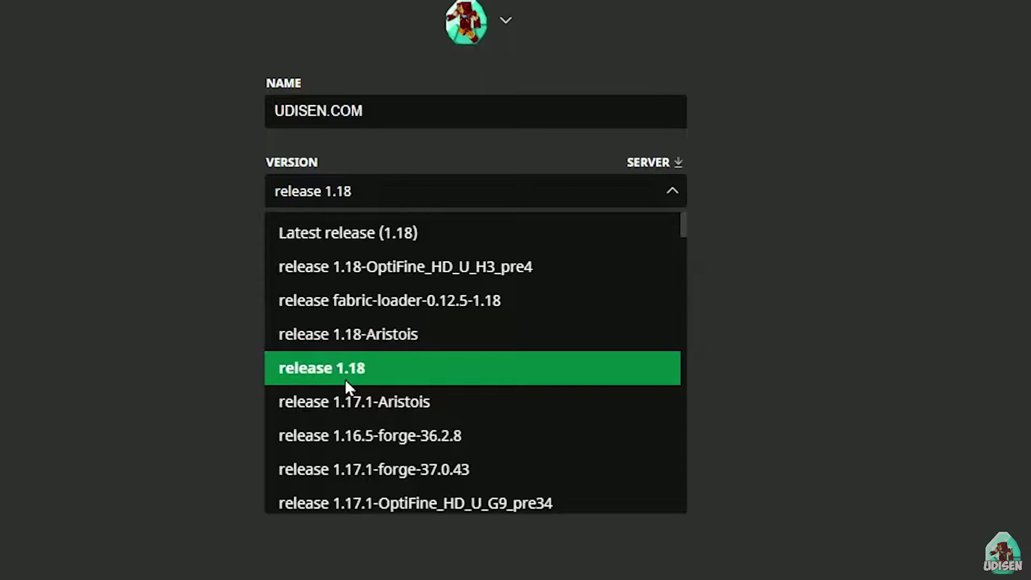
pyautogui.click(413, 357)
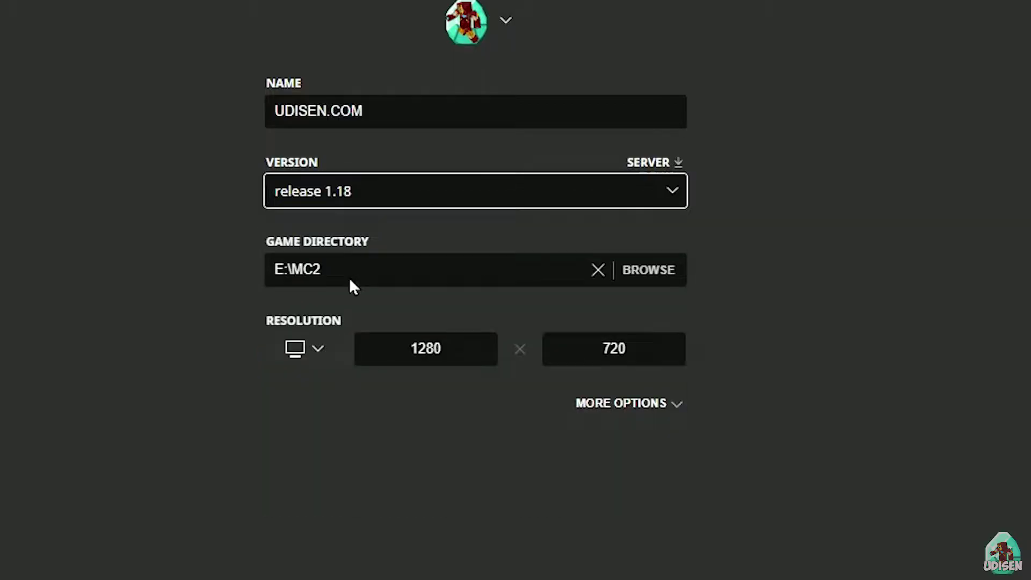
# Try release 1.16.5-forge-36.2.8 and pending 1.18_experimental-snapshot-4 as the version of the UDISEN.COM installation.
pyautogui.click(296, 204)
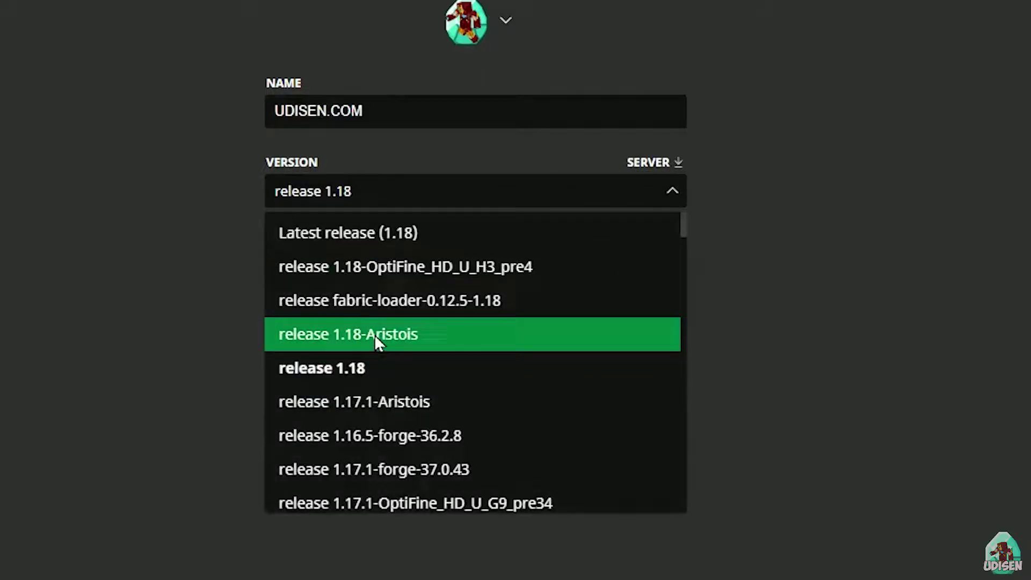
pyautogui.scroll(-3, 446, 299)
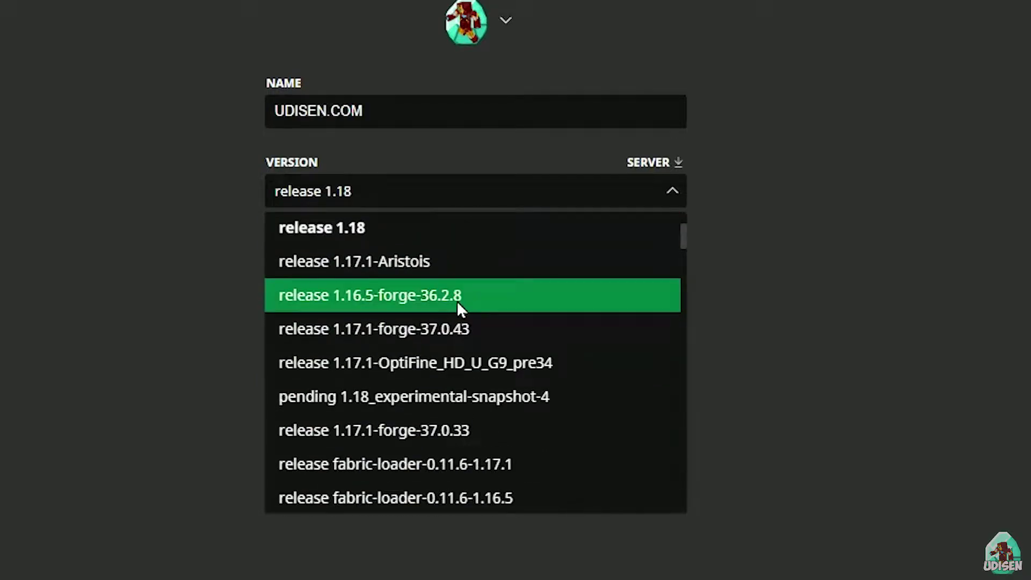
pyautogui.click(453, 300)
pyautogui.click(424, 191)
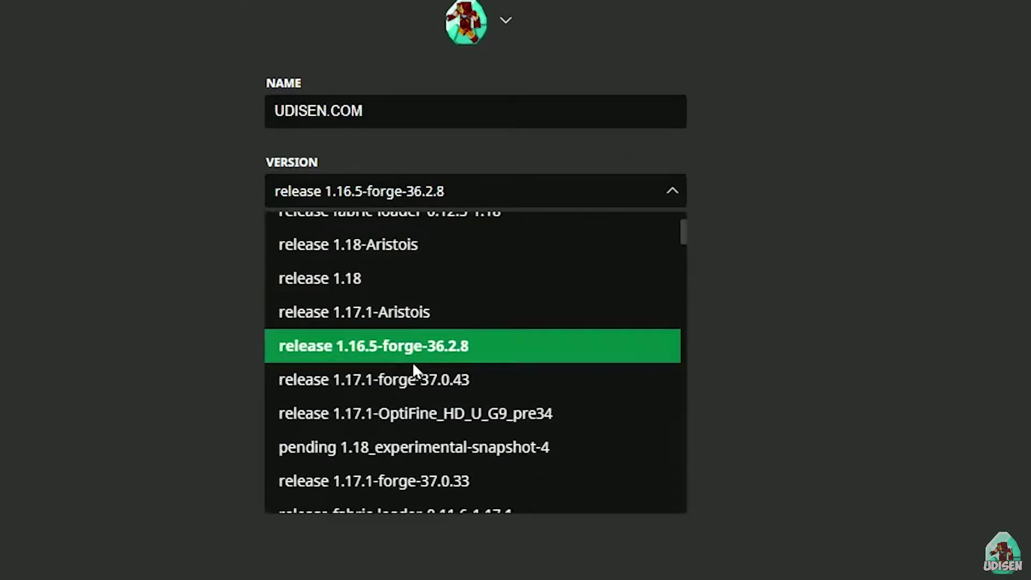
pyautogui.scroll(-5, 408, 343)
pyautogui.scroll(4, 426, 338)
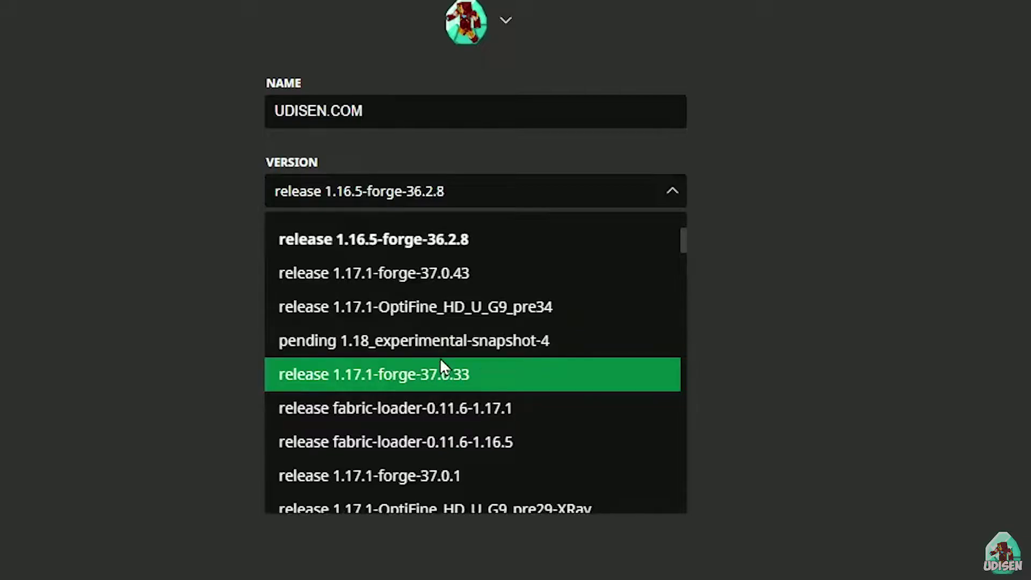
pyautogui.click(437, 342)
# Set the UDISEN.COM installation's version to release 1.18, save it and launch the game with it.
pyautogui.click(526, 196)
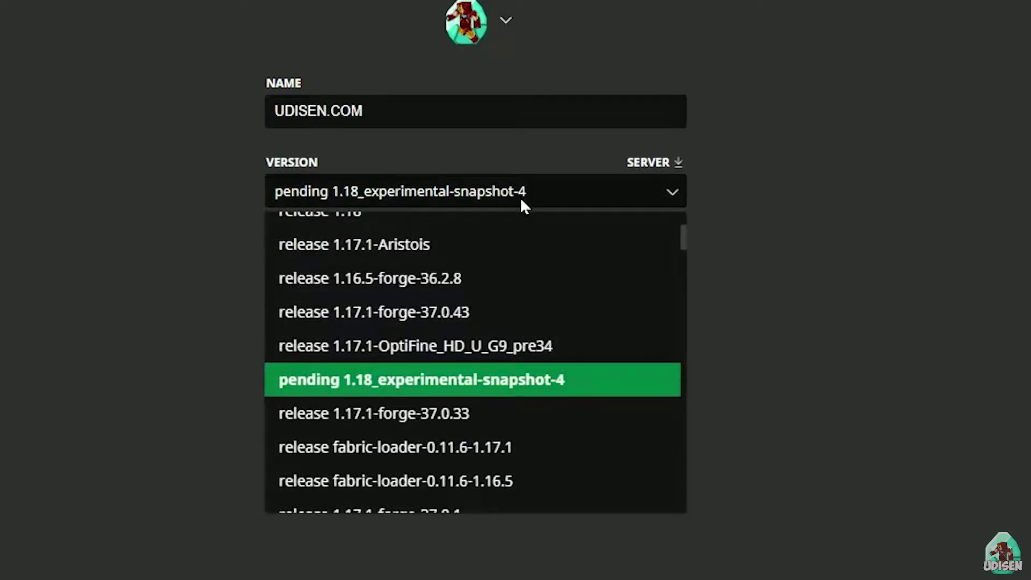
pyautogui.scroll(3, 487, 299)
pyautogui.click(456, 350)
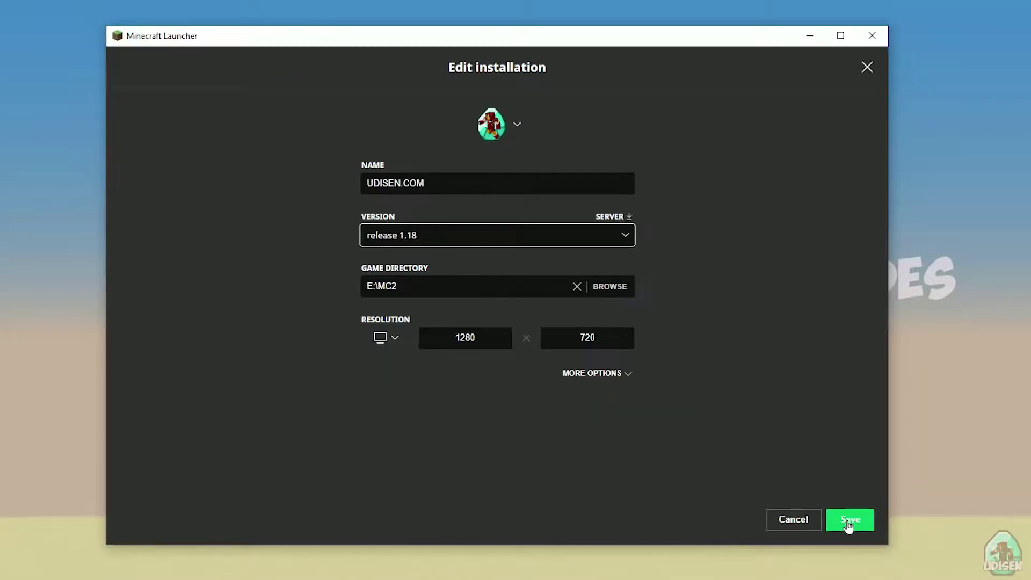
pyautogui.click(847, 522)
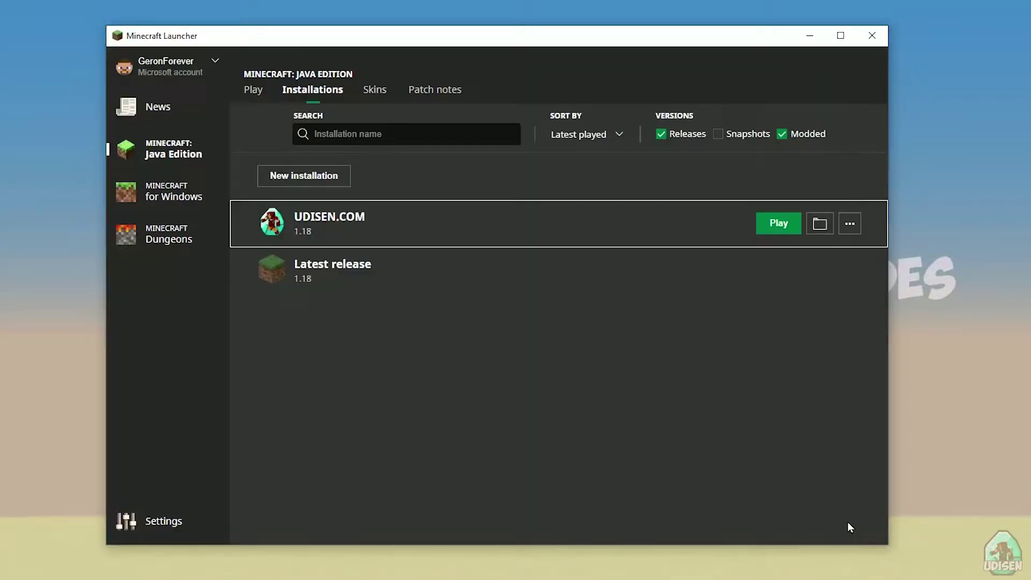
pyautogui.click(777, 224)
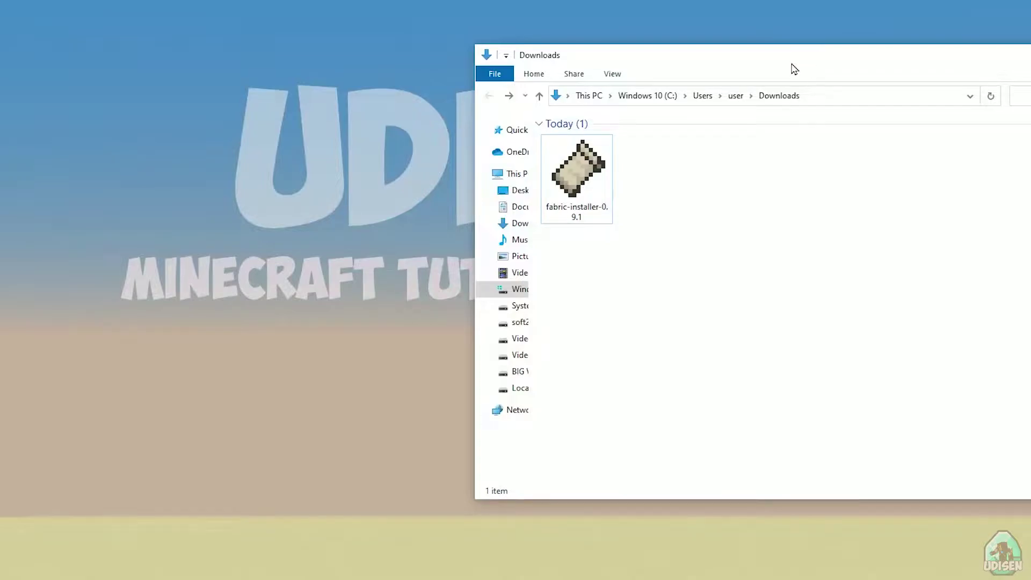
# Run fabric-installer-0.9.1 from the Downloads folder and place its window clear of the file.
pyautogui.moveTo(792, 69); pyautogui.dragTo(527, 78)
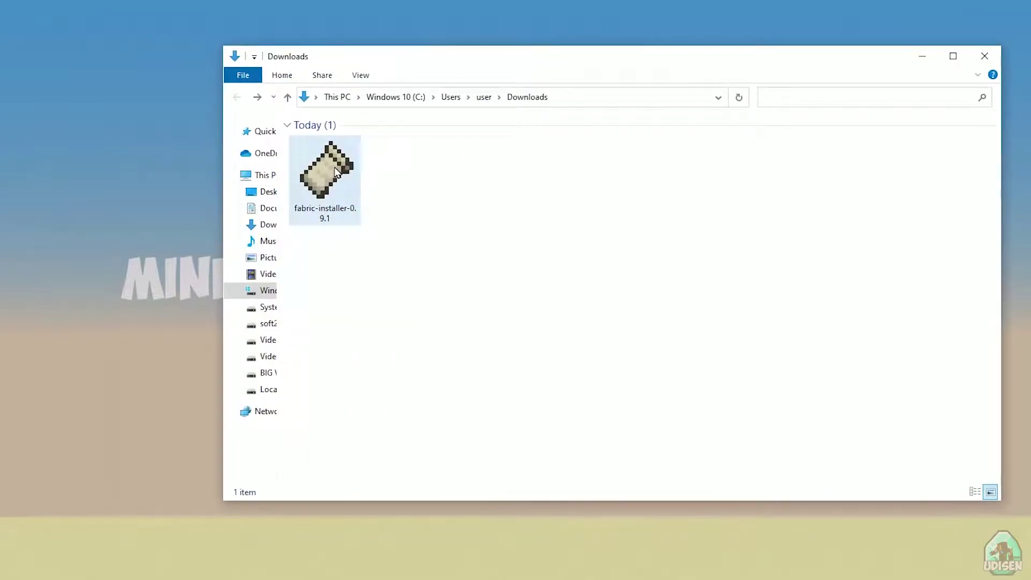
pyautogui.doubleClick(336, 172)
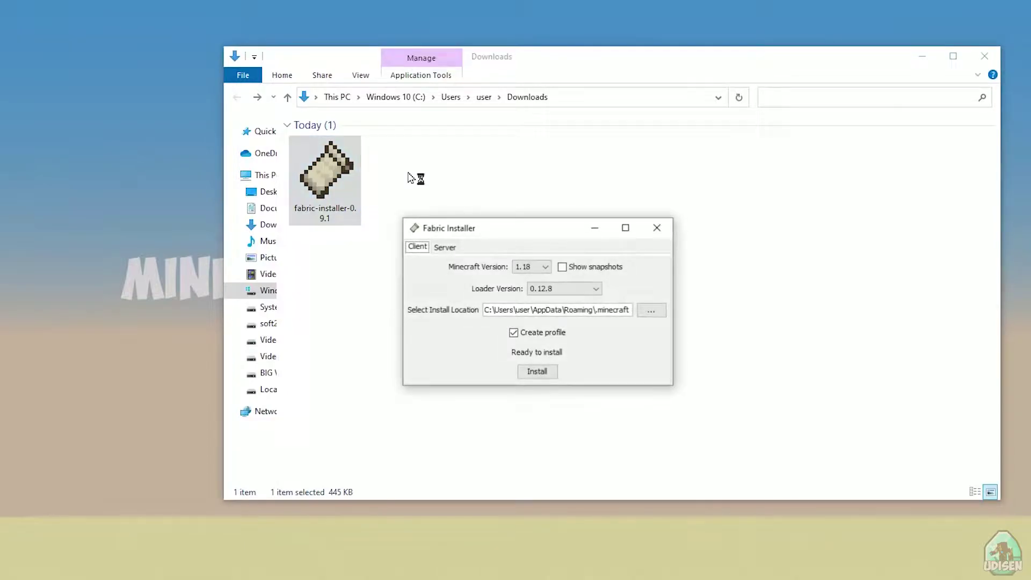
pyautogui.moveTo(520, 228); pyautogui.dragTo(558, 188)
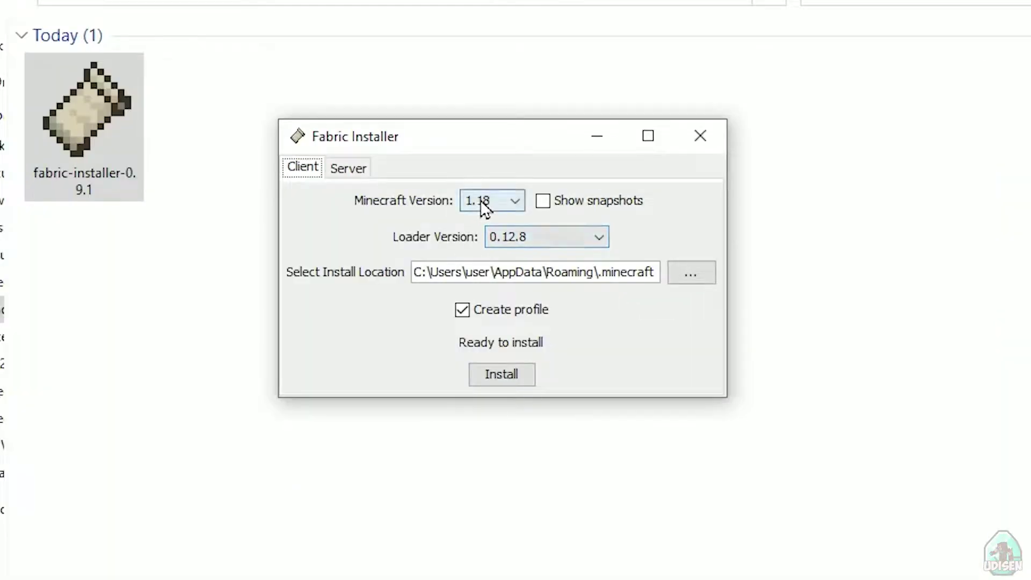
# Look over the installer's Minecraft versions, server options and available loader versions.
pyautogui.click(565, 225)
pyautogui.click(480, 199)
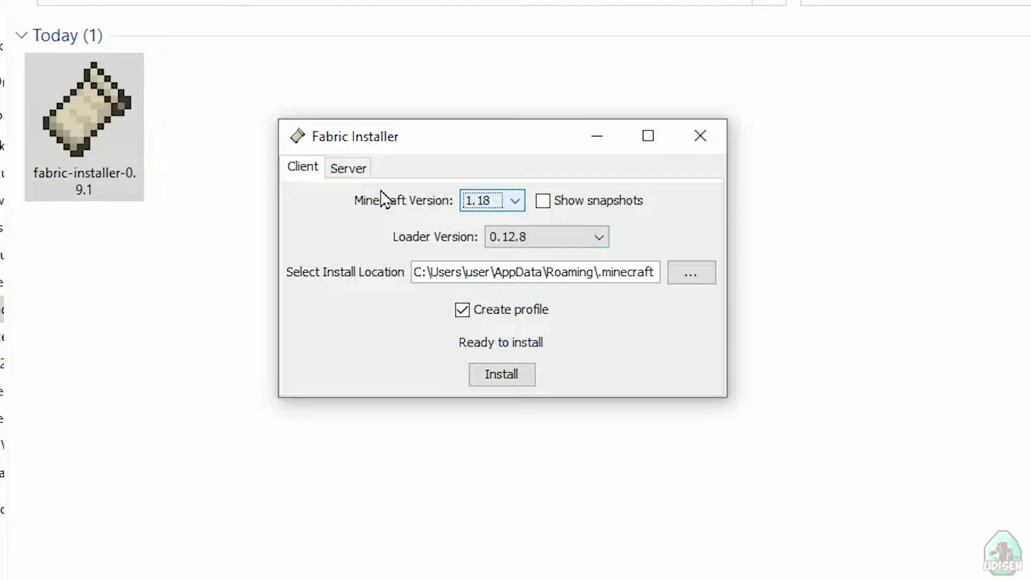
pyautogui.click(346, 171)
pyautogui.click(310, 169)
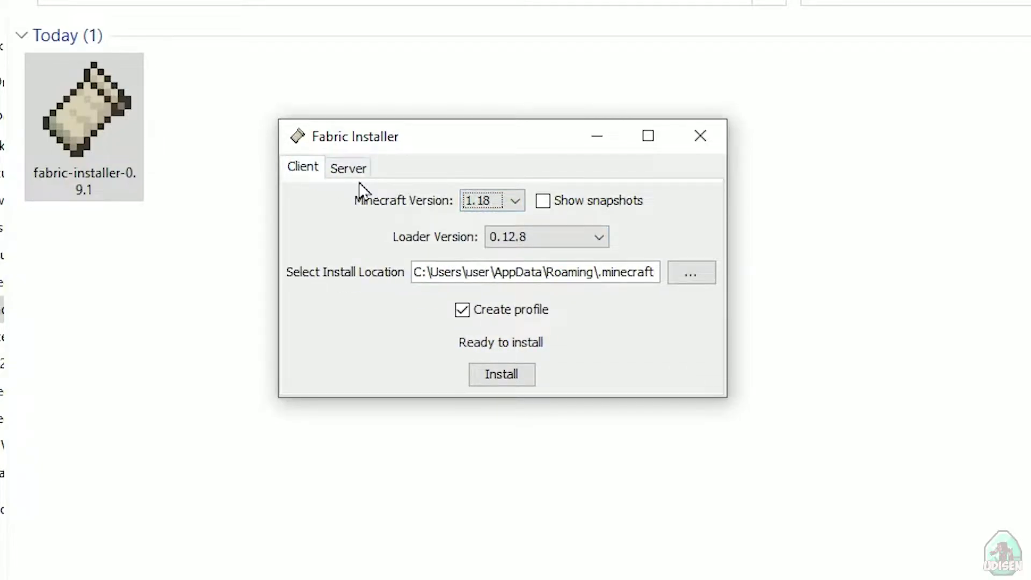
pyautogui.click(542, 241)
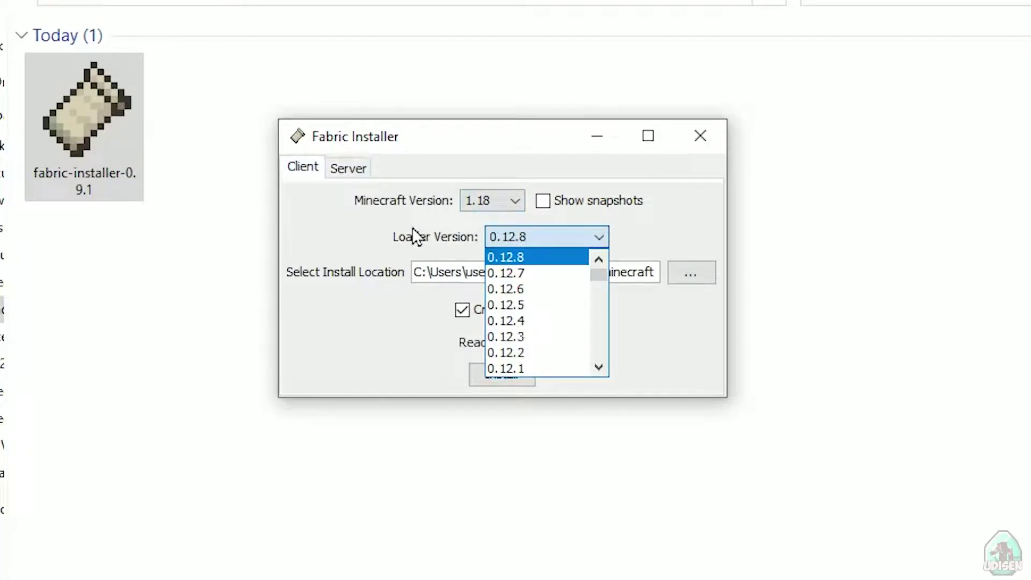
pyautogui.click(484, 224)
# Select Minecraft version 1.18 for the Fabric client installation after checking the other available versions.
pyautogui.click(491, 202)
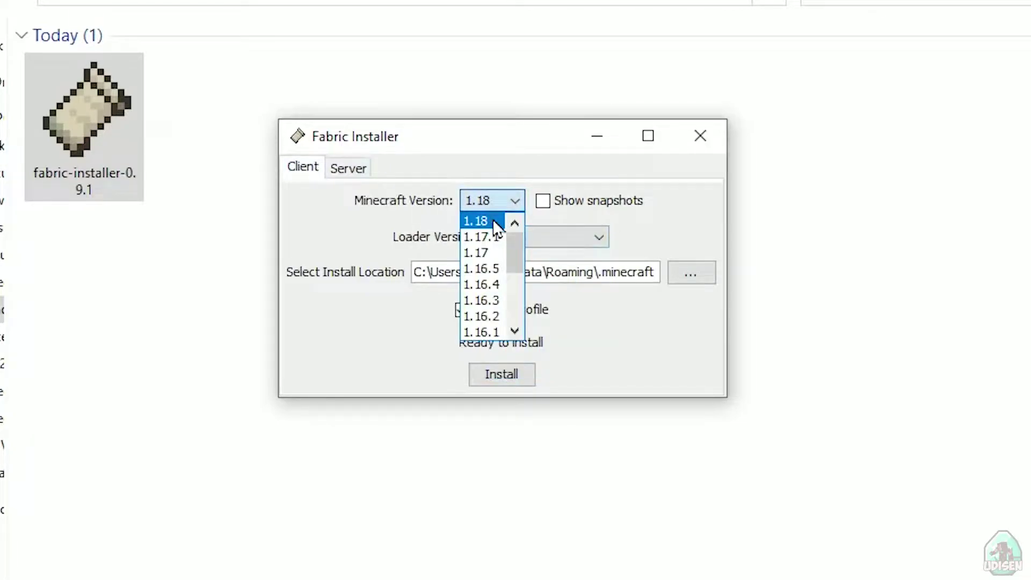
pyautogui.click(481, 219)
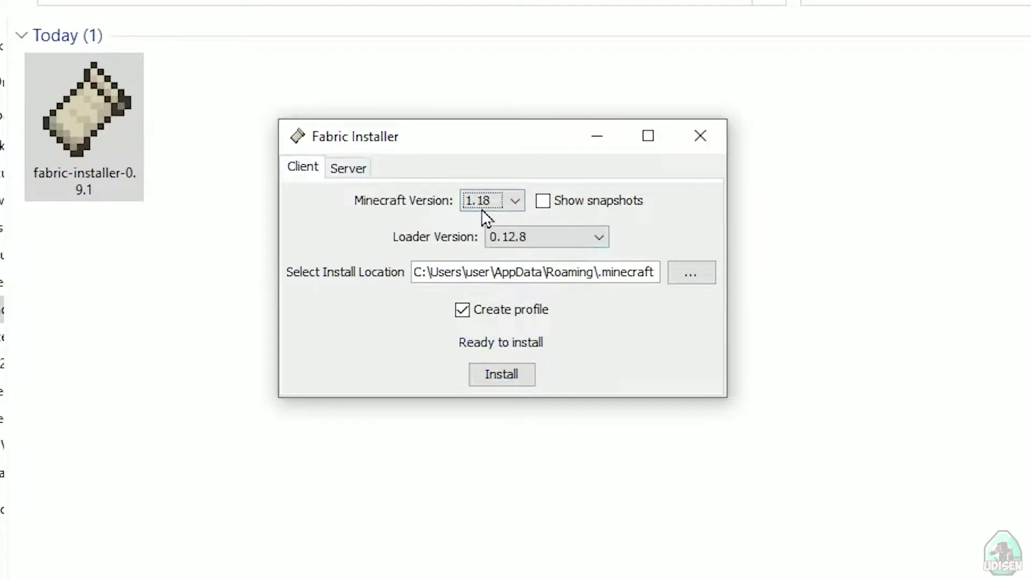
pyautogui.click(484, 202)
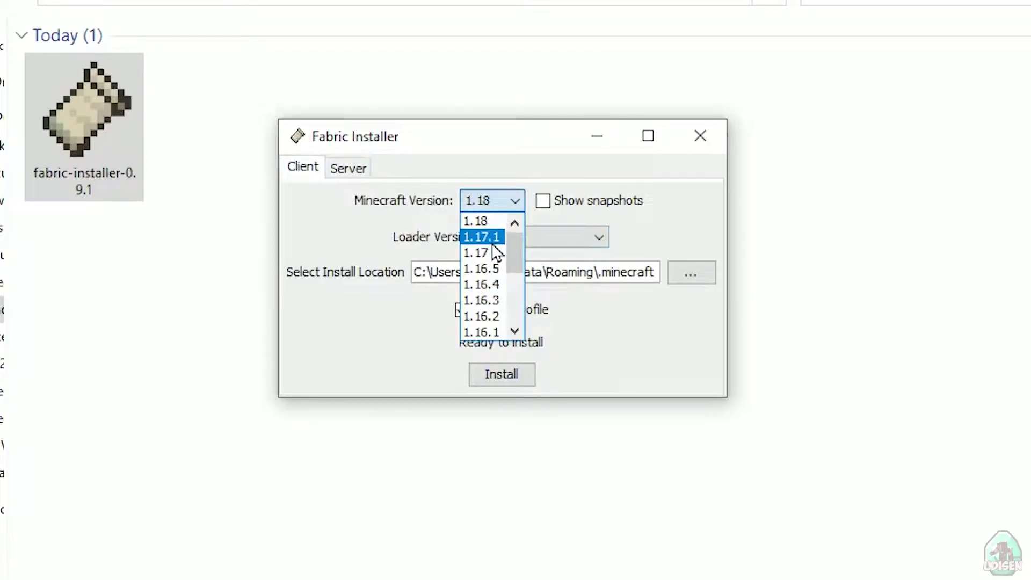
pyautogui.scroll(-3, 494, 283)
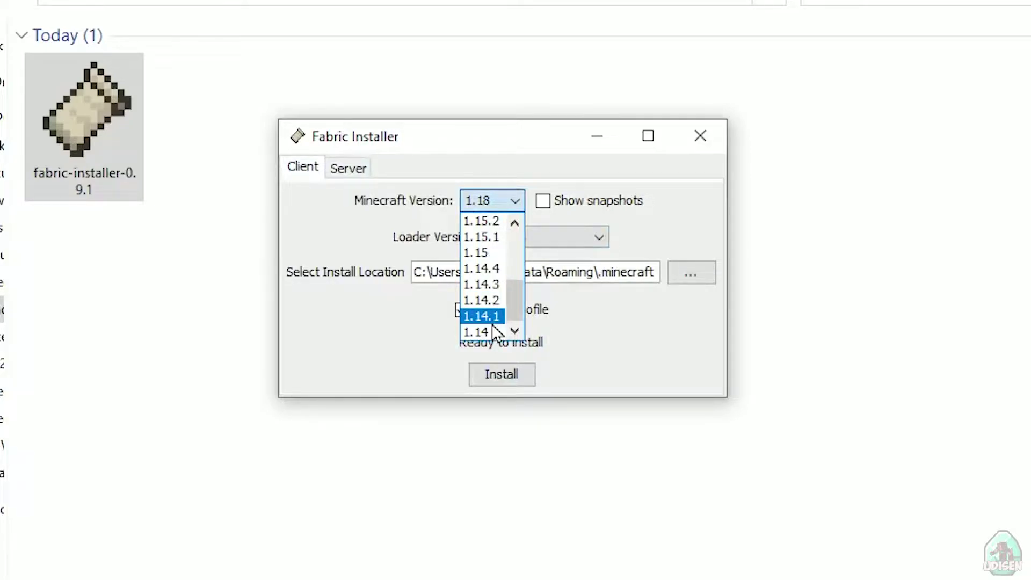
pyautogui.scroll(3, 497, 237)
pyautogui.click(494, 226)
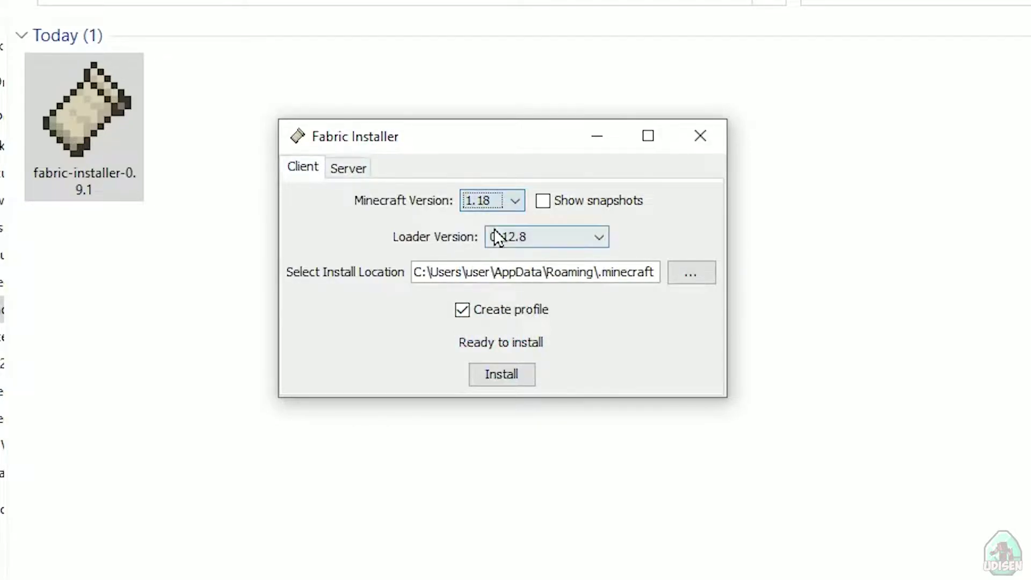
# Install Fabric Loader 0.12.8 for Minecraft 1.18 and close the installer.
pyautogui.click(491, 374)
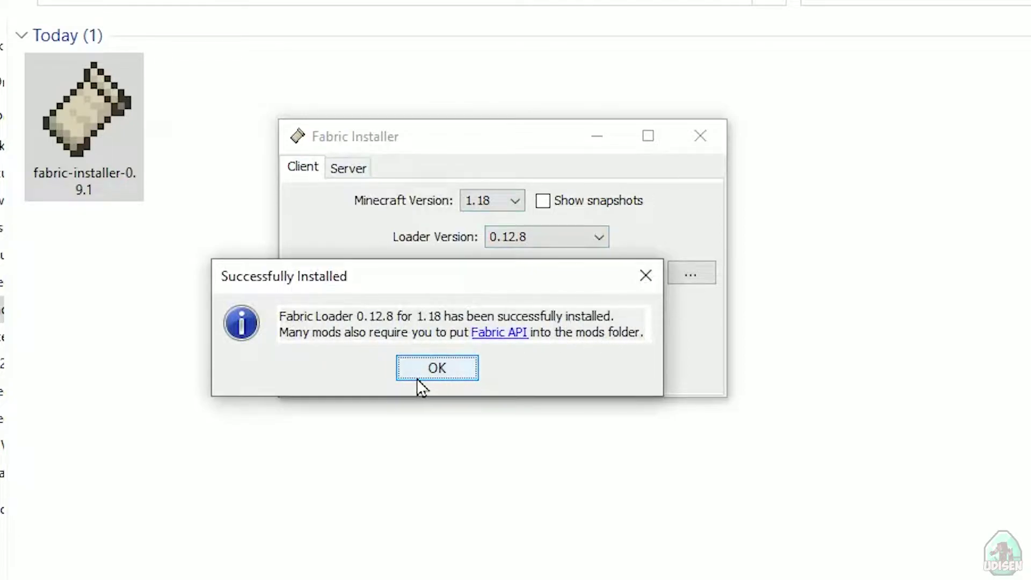
pyautogui.click(436, 370)
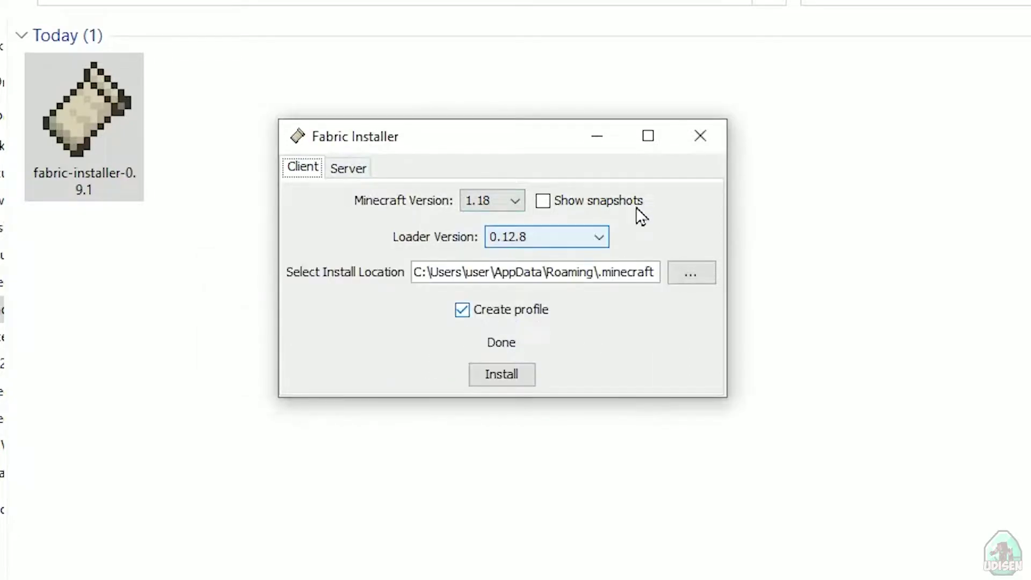
pyautogui.click(705, 142)
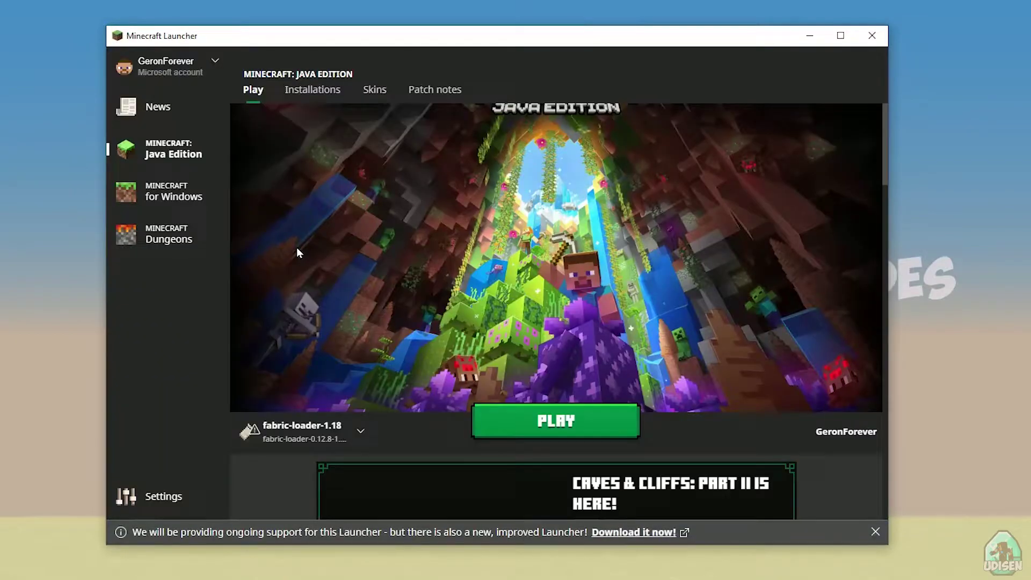
# Set the fabric-loader-1.18 installation's resolution to 1280 × 720 and save it.
pyautogui.click(312, 89)
pyautogui.moveTo(341, 236)
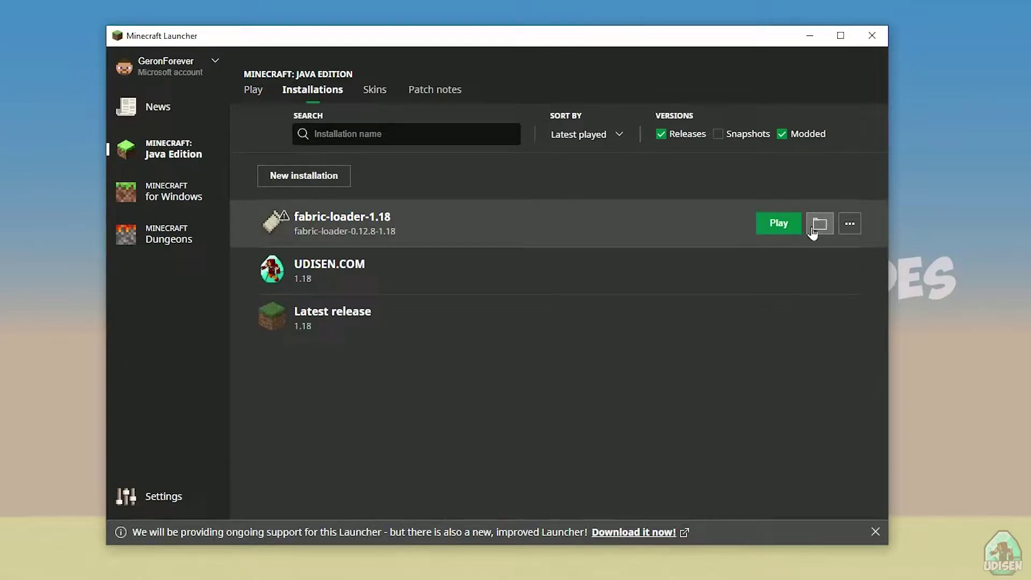
pyautogui.click(565, 227)
pyautogui.click(482, 369)
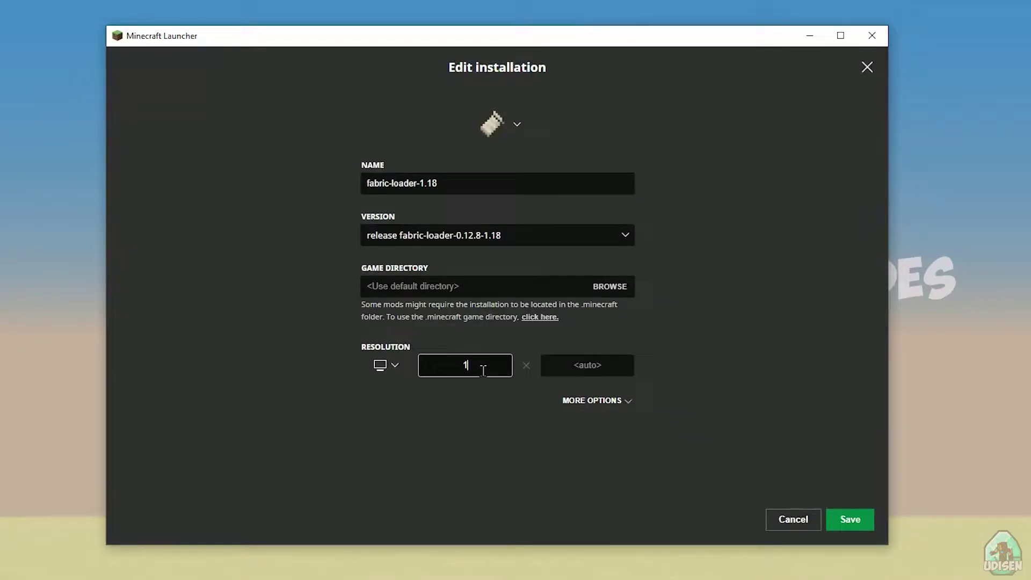
pyautogui.click(590, 365)
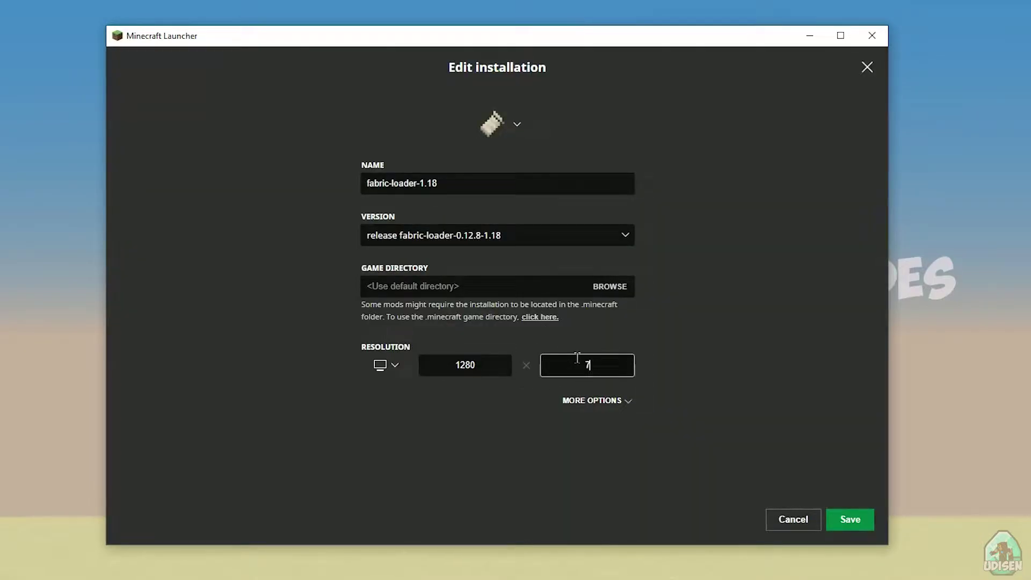
pyautogui.click(850, 519)
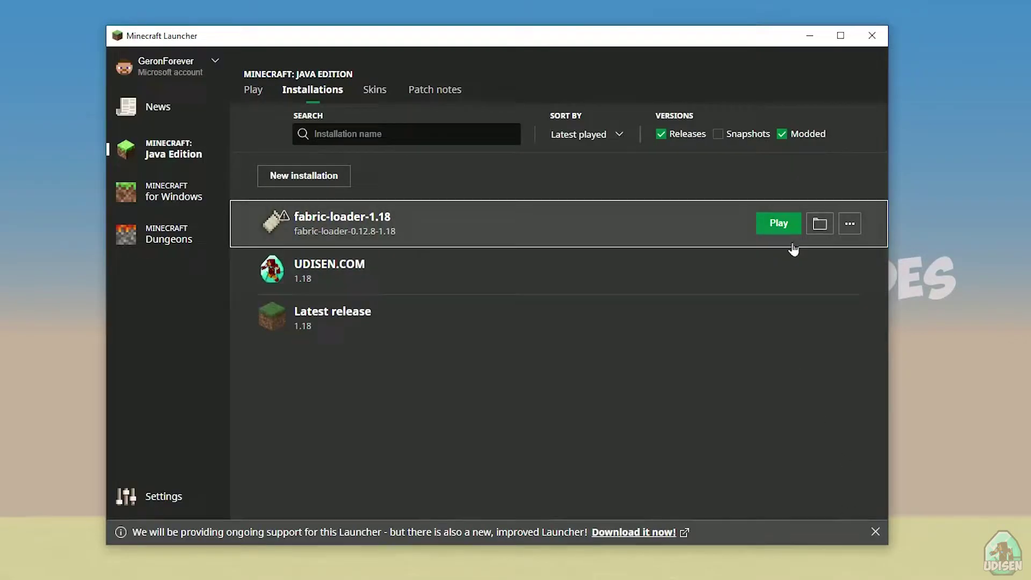
# Open the mods folder inside the fabric-loader-1.18 game directory and reposition its window.
pyautogui.click(820, 225)
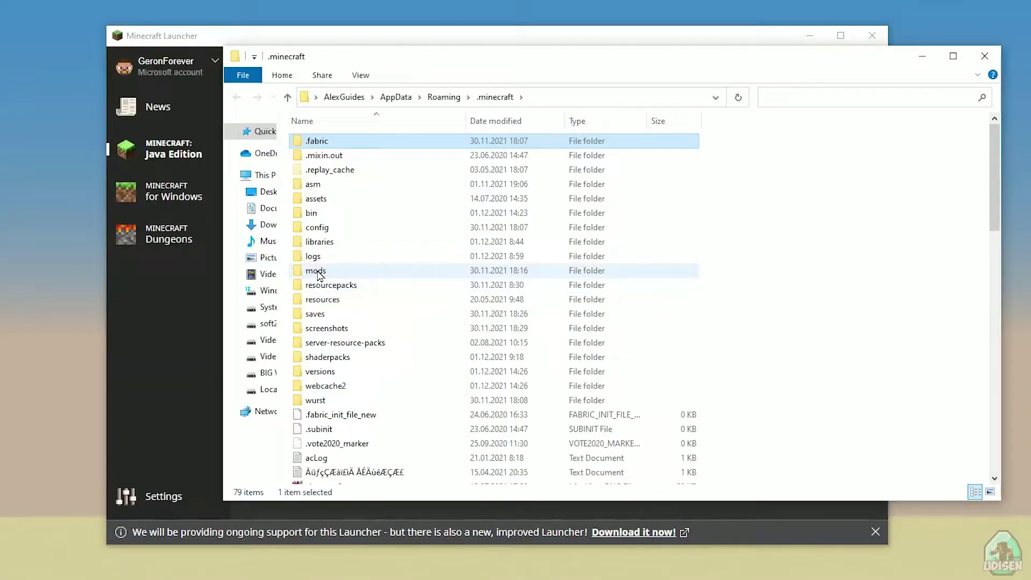
pyautogui.doubleClick(317, 271)
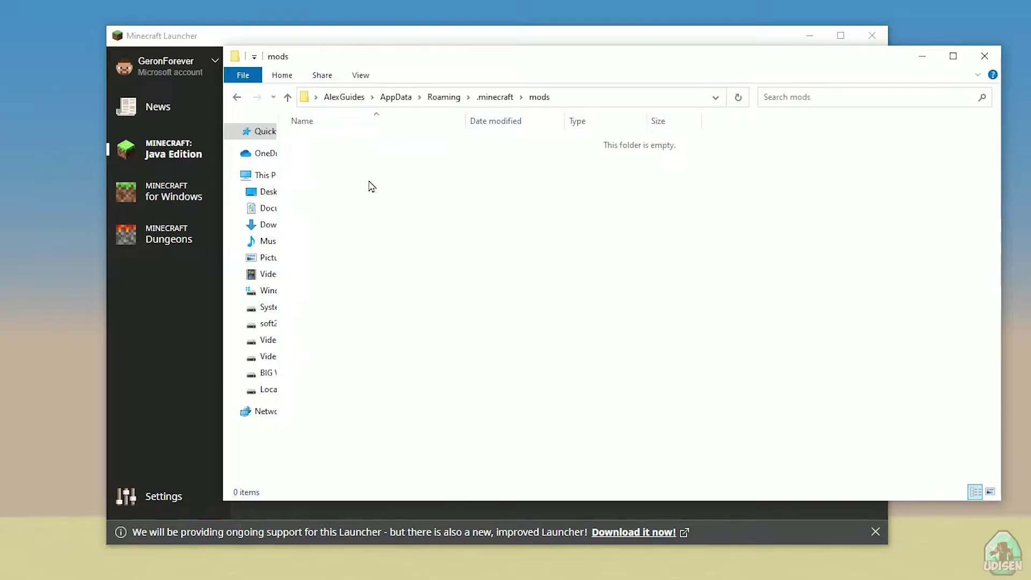
pyautogui.moveTo(444, 51); pyautogui.dragTo(246, 41)
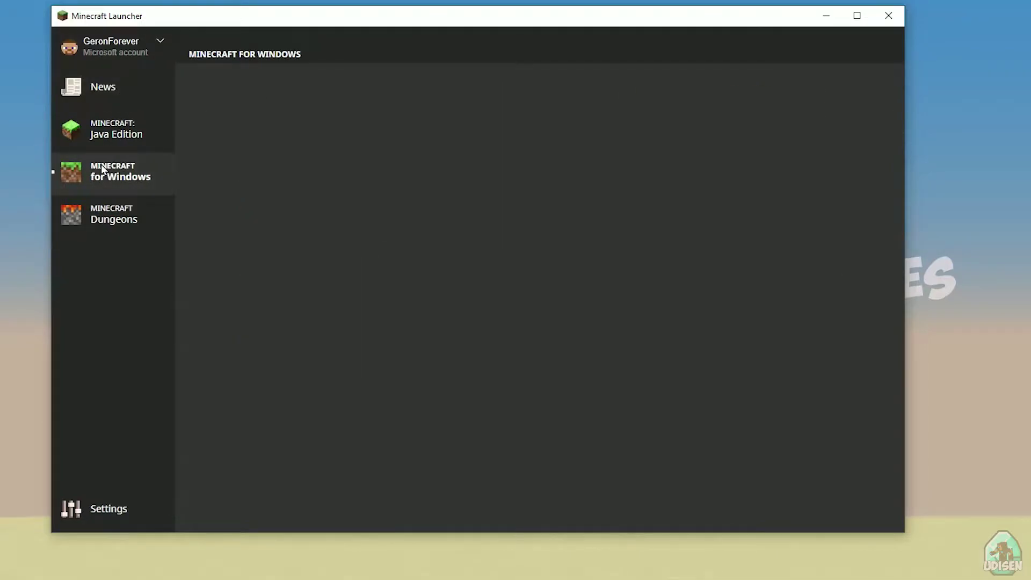
# Show the list of Minecraft: Java Edition installations.
pyautogui.click(104, 135)
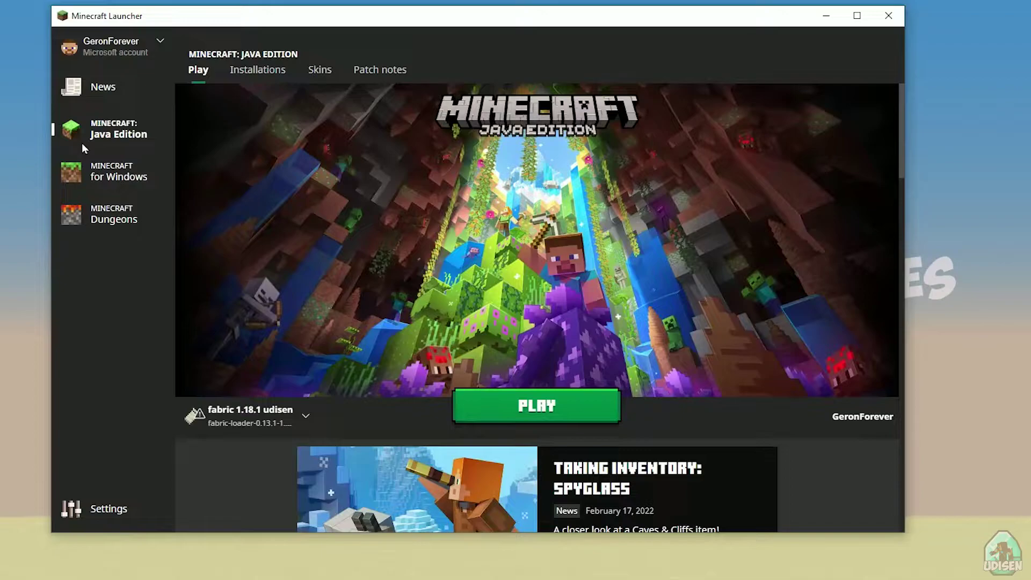
pyautogui.click(248, 72)
pyautogui.moveTo(296, 321)
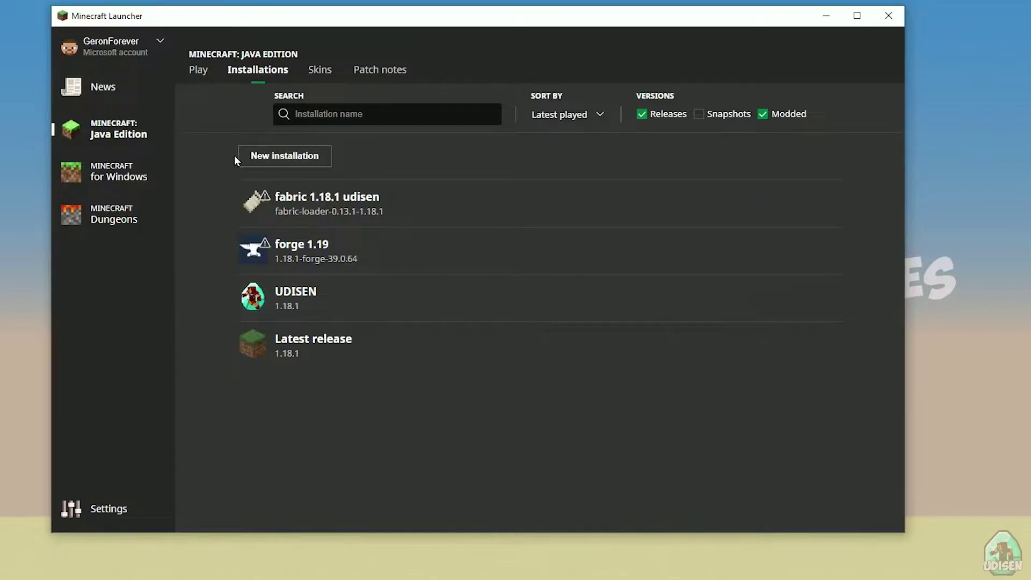
pyautogui.click(270, 157)
pyautogui.click(375, 163)
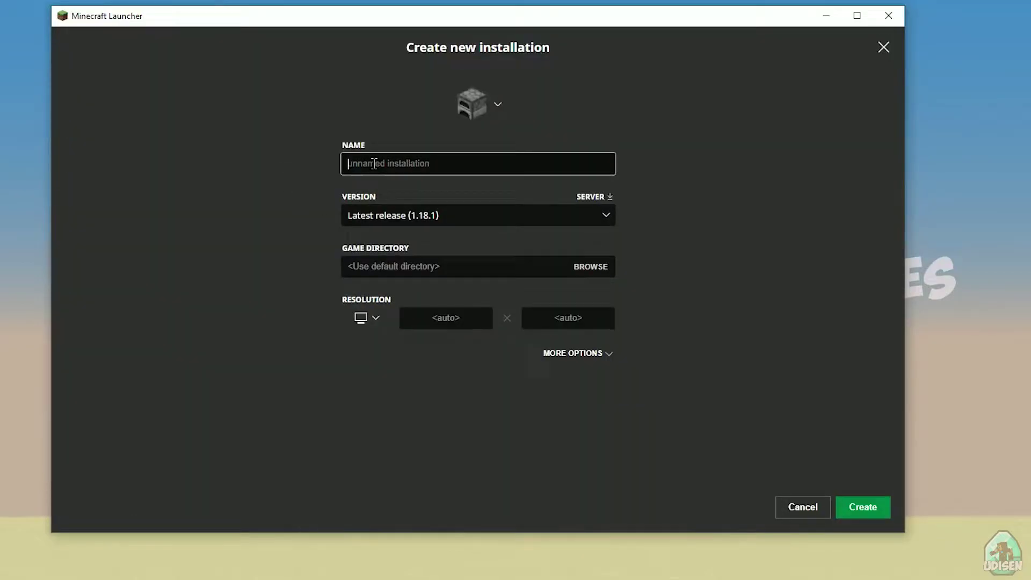
pyautogui.write('udisen')
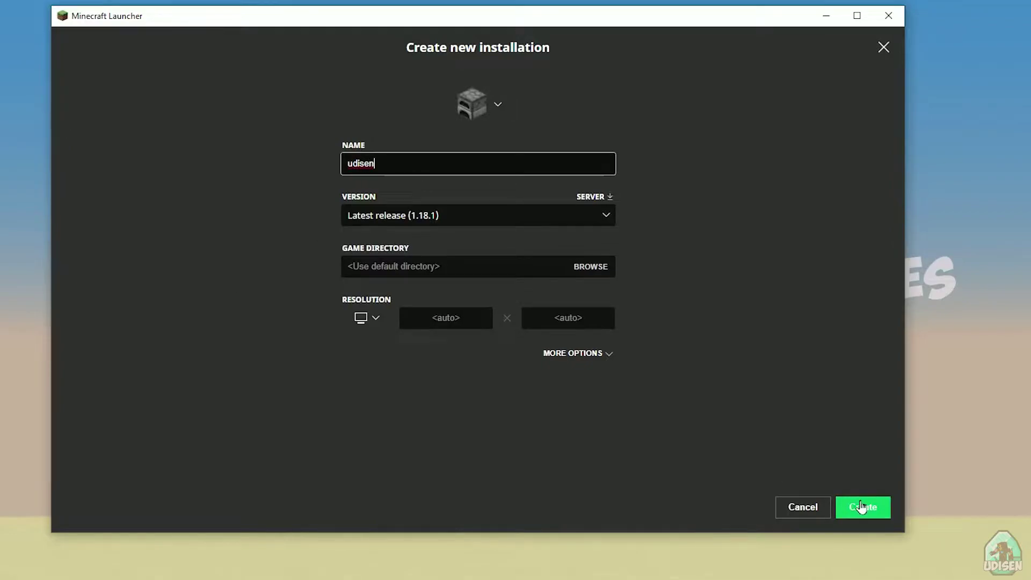
pyautogui.click(805, 507)
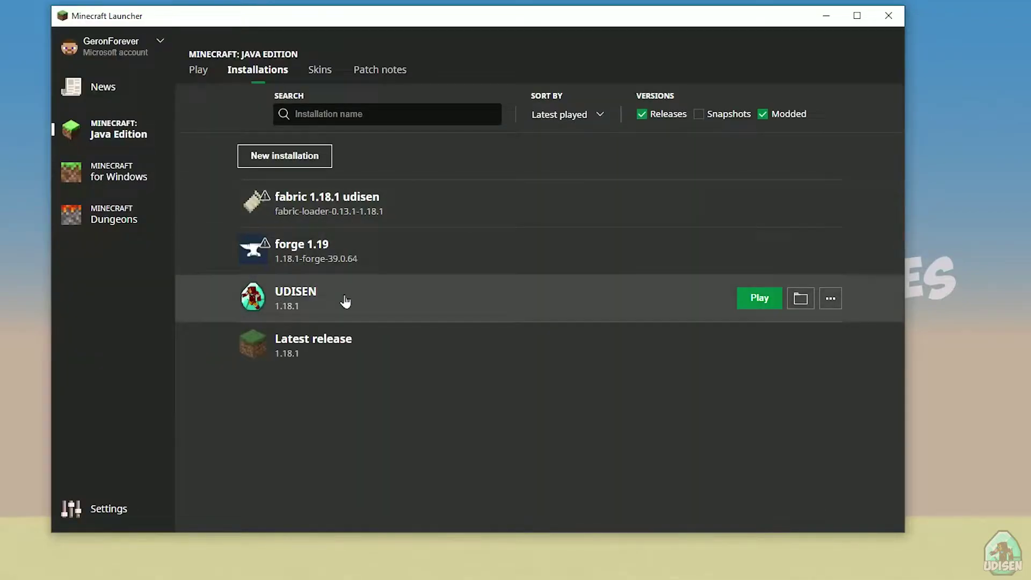
# Choose release 1.18.1 as the UDISEN installation's version, save it and start the game with it.
pyautogui.click(397, 308)
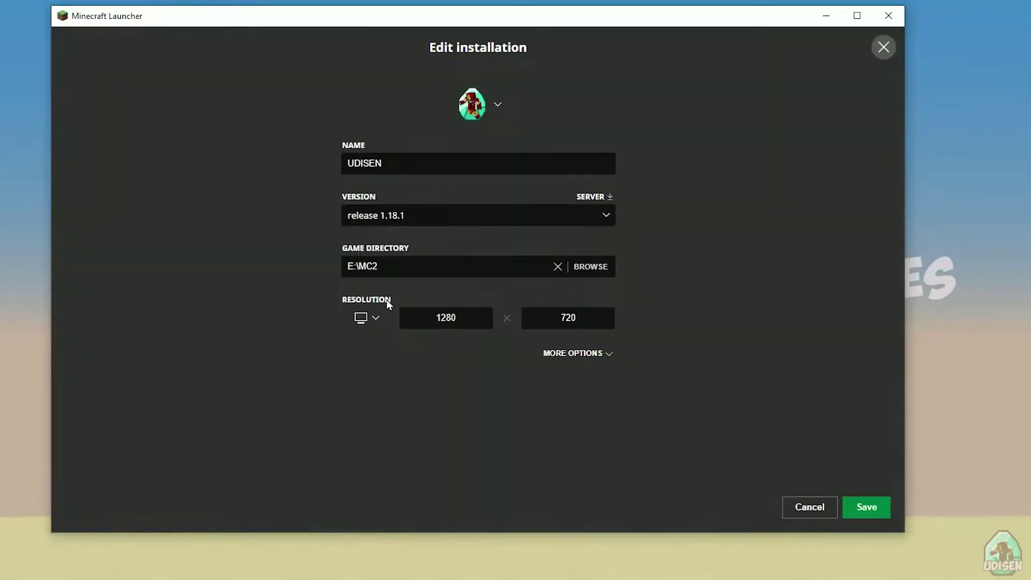
pyautogui.click(453, 216)
pyautogui.click(409, 333)
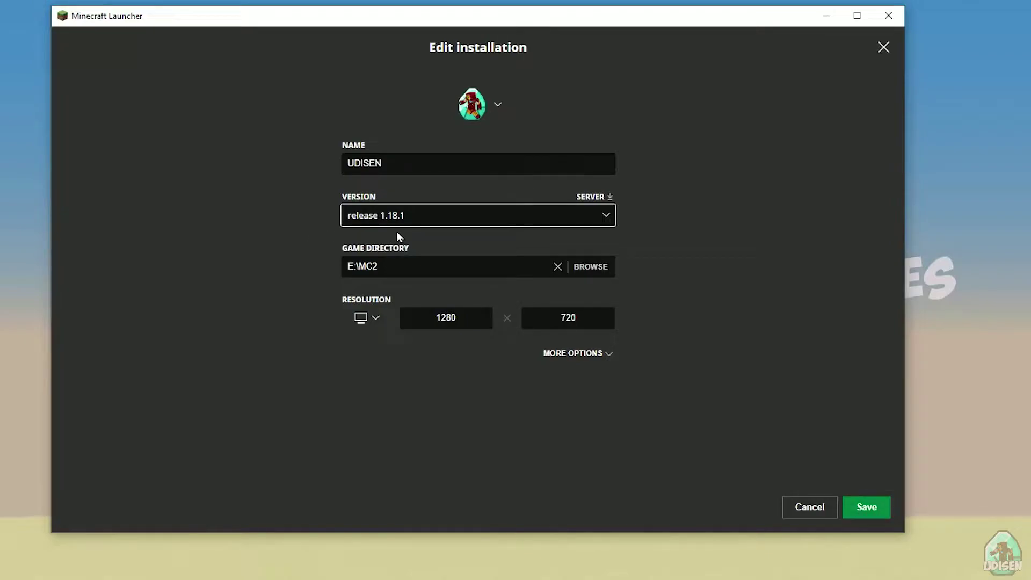
pyautogui.click(408, 214)
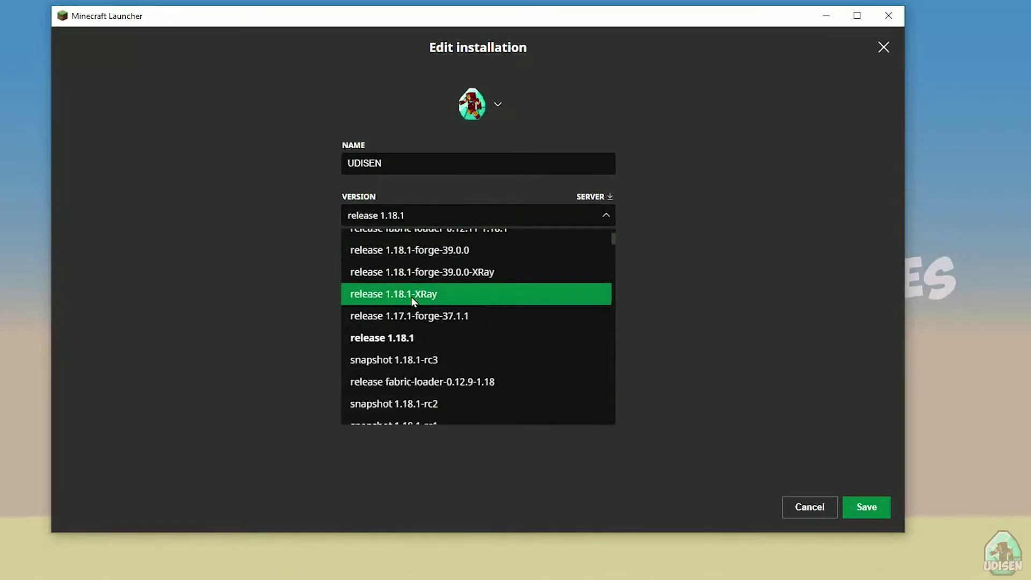
pyautogui.click(426, 346)
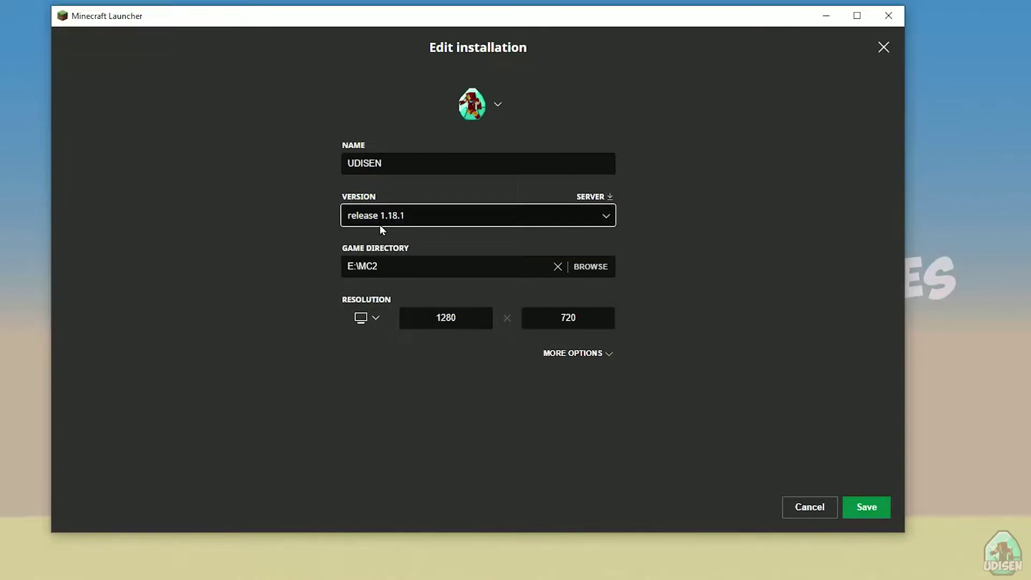
pyautogui.click(444, 225)
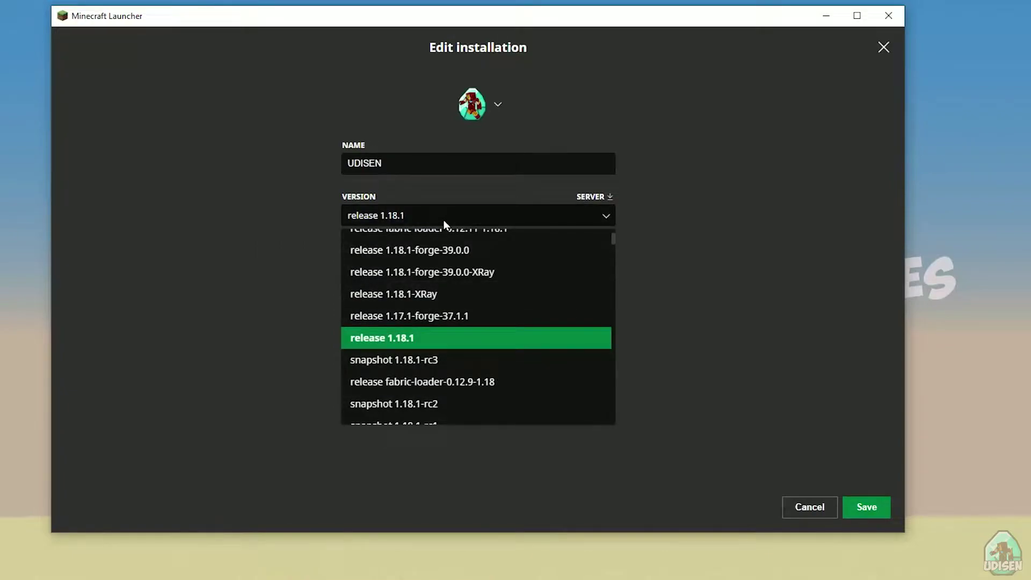
pyautogui.click(446, 222)
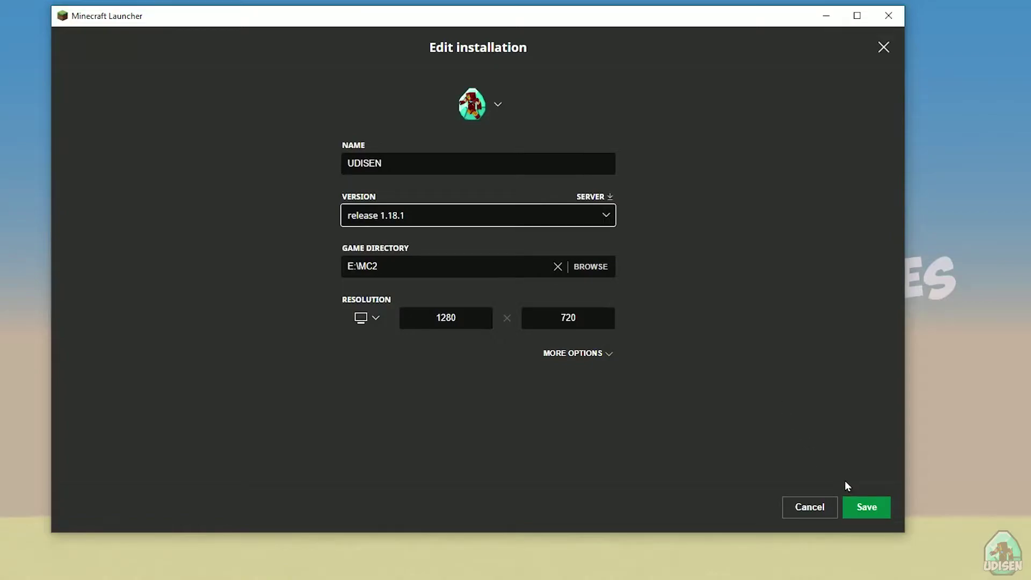
pyautogui.click(873, 511)
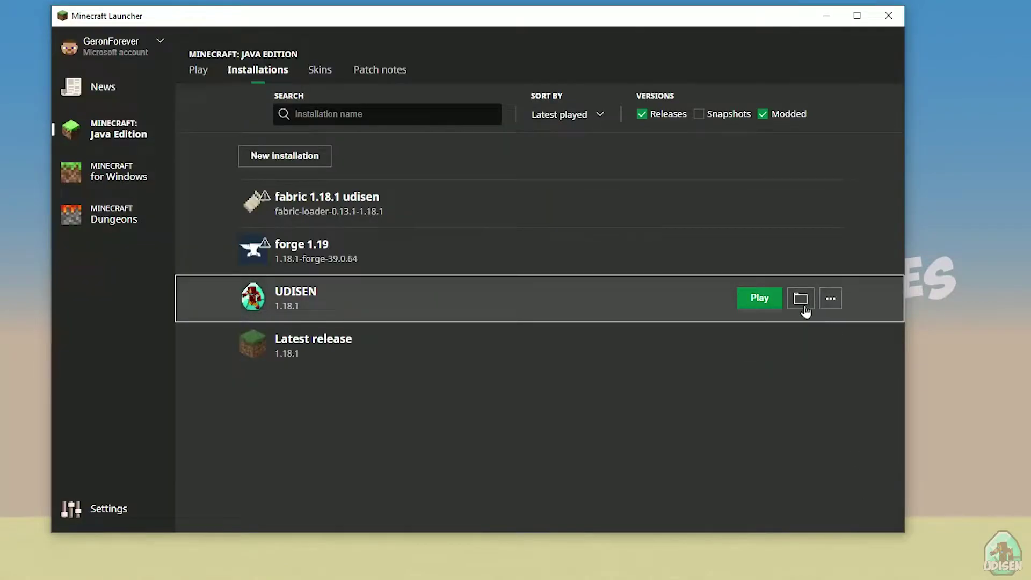
pyautogui.click(765, 299)
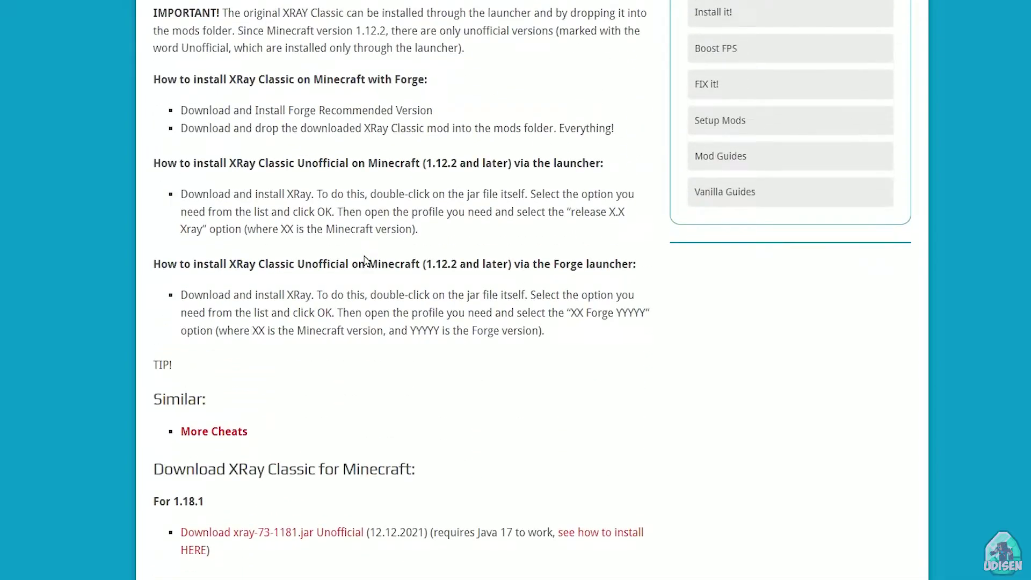
# Locate the XRay Classic download section for Minecraft 1.18.1 and highlight its heading.
pyautogui.scroll(-12, 357, 257)
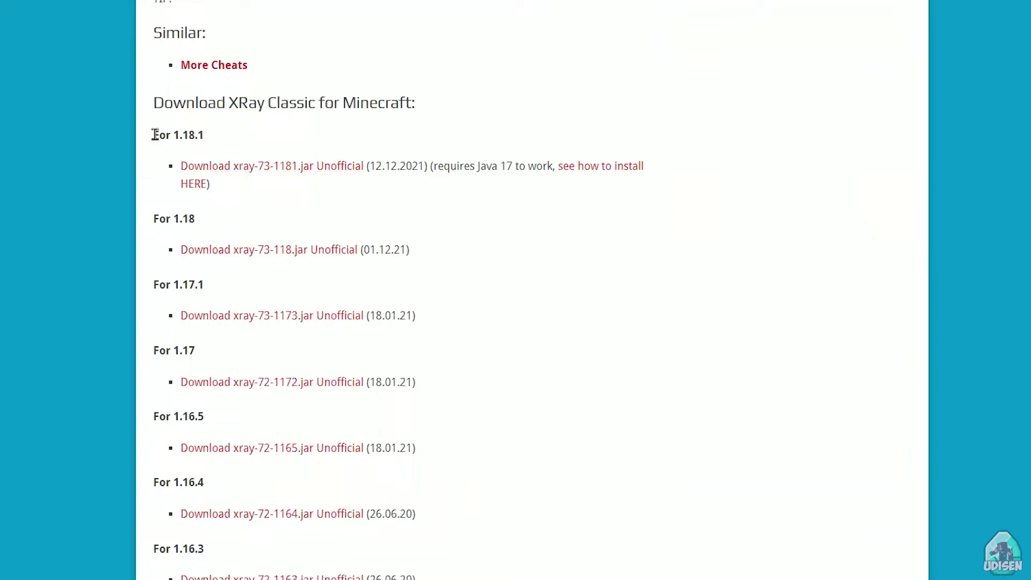
pyautogui.moveTo(155, 134); pyautogui.dragTo(207, 141)
pyautogui.click(202, 139)
pyautogui.moveTo(145, 139); pyautogui.dragTo(207, 138)
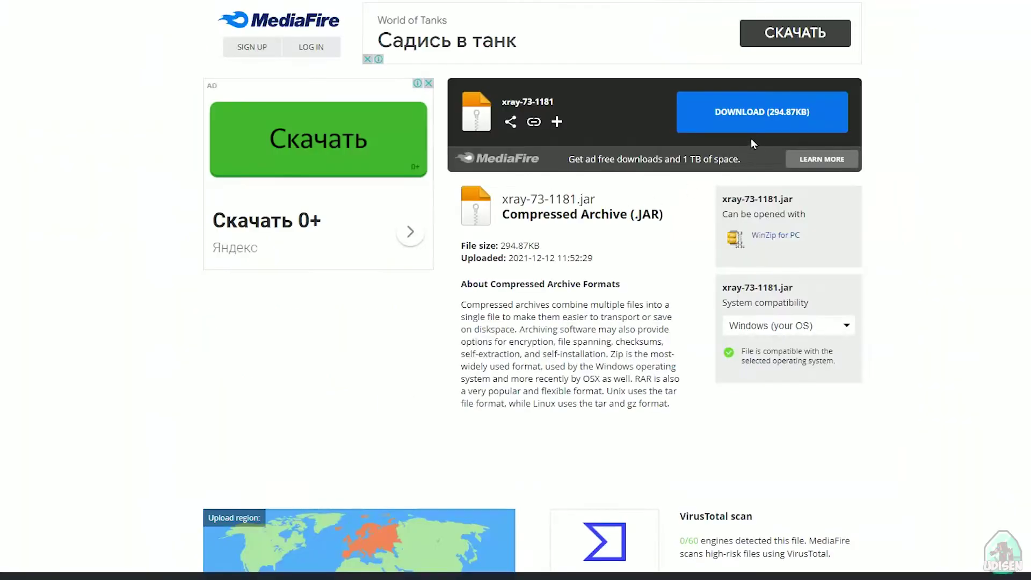
# Run OptiFine_1.18.1_HD_U_H4.jar from the downloaded files and place its installer window beside the file.
pyautogui.click(751, 115)
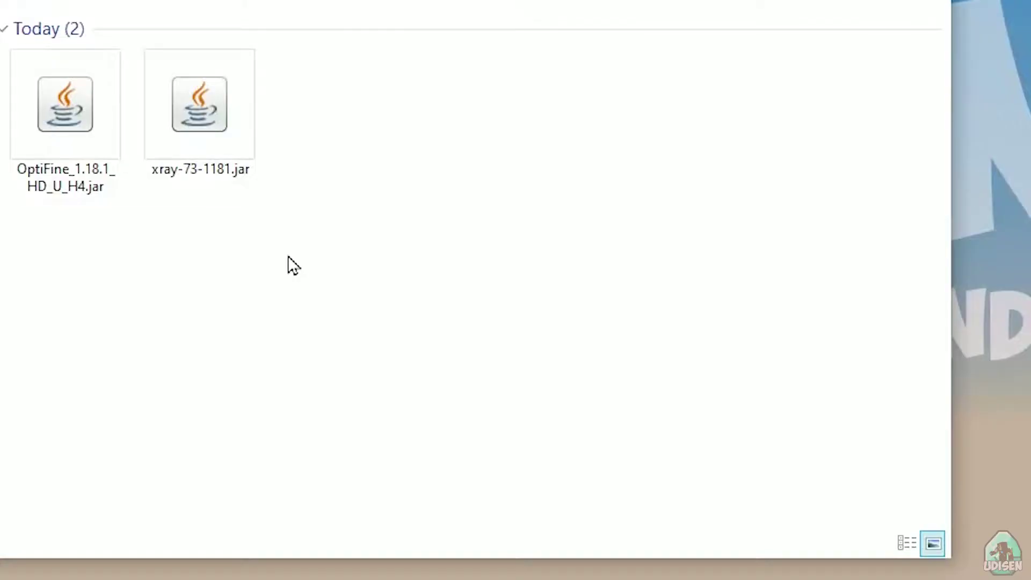
pyautogui.hotkey('ctrl', 'a')
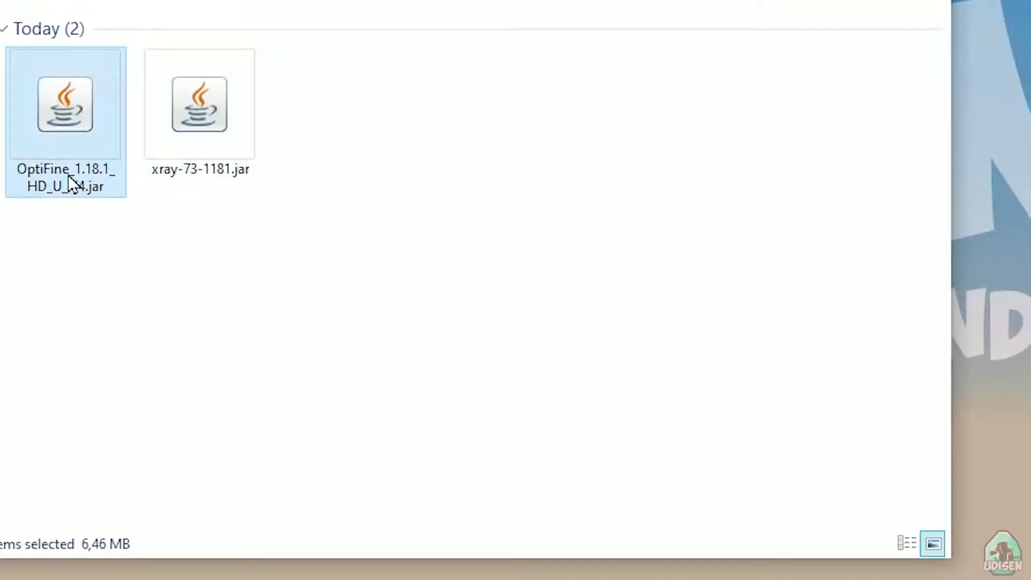
pyautogui.click(59, 110)
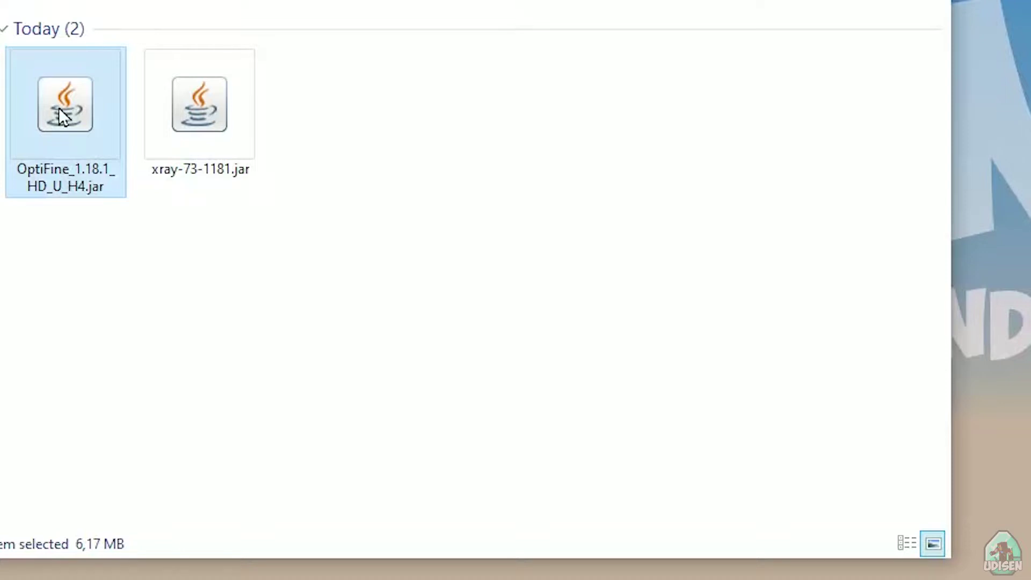
pyautogui.doubleClick(59, 110)
pyautogui.moveTo(488, 270); pyautogui.dragTo(201, 131)
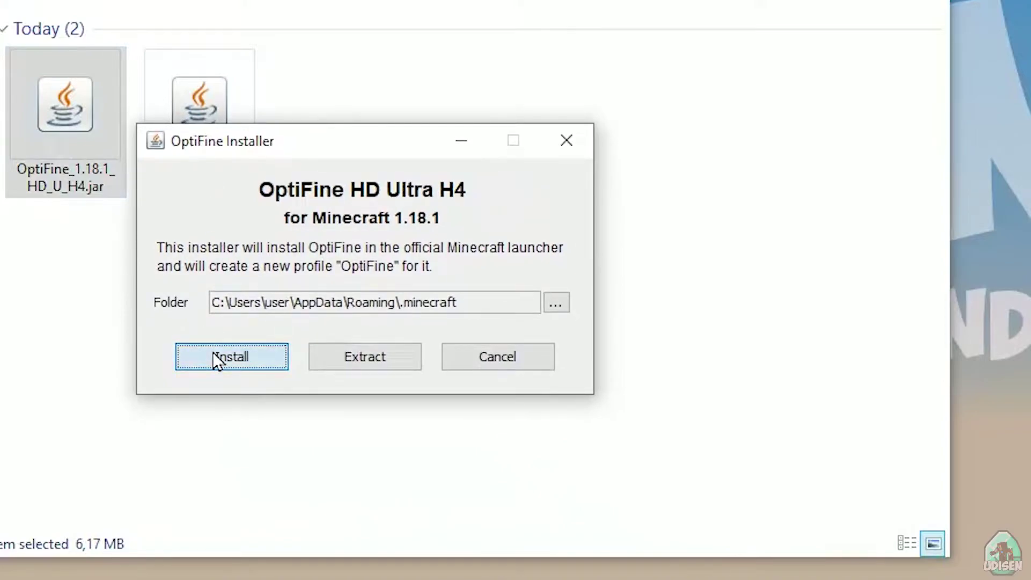
# Install OptiFine HD Ultra H4 for Minecraft 1.18.1 and delete its installer file.
pyautogui.click(213, 352)
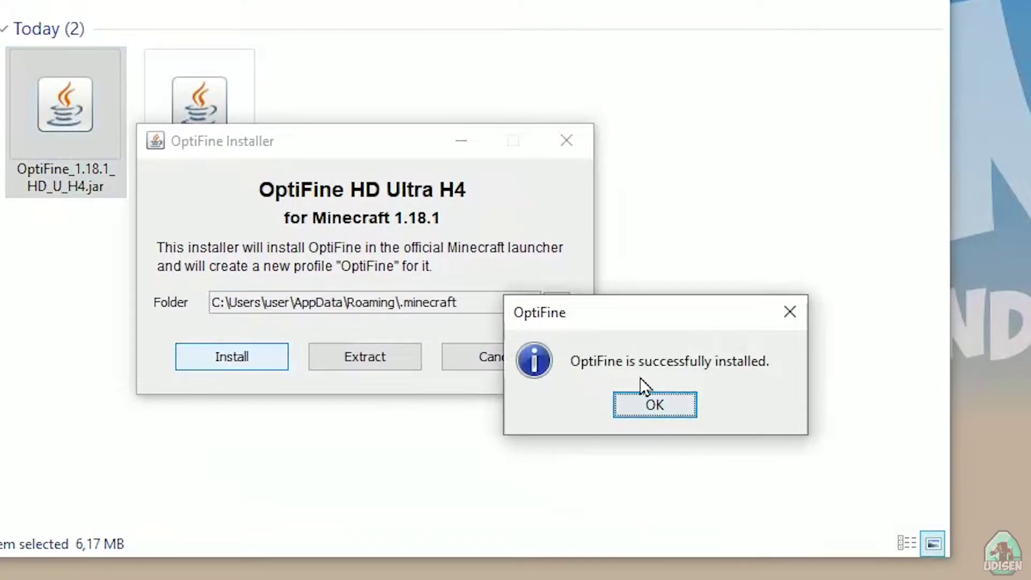
pyautogui.click(790, 312)
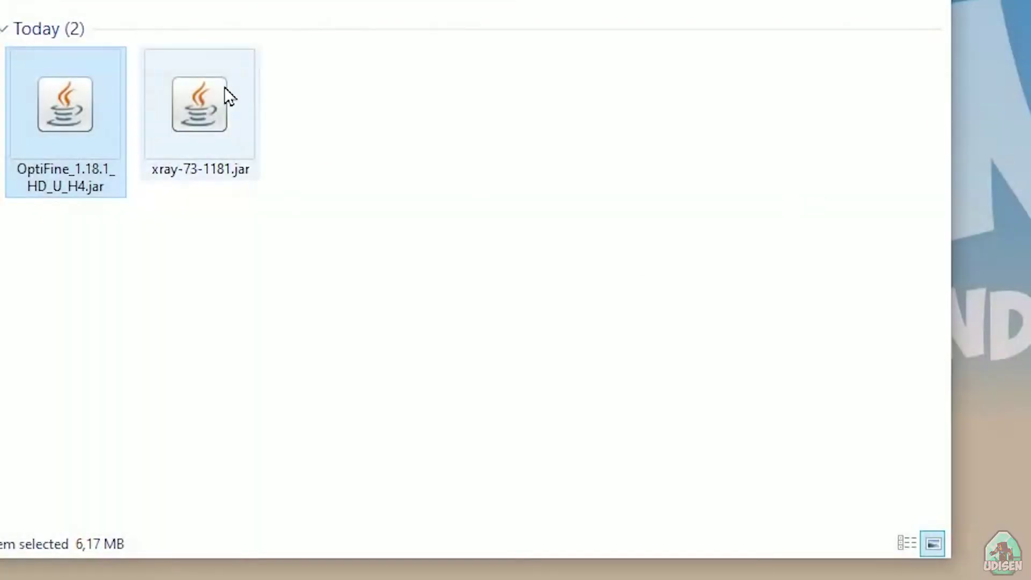
pyautogui.press('Delete')
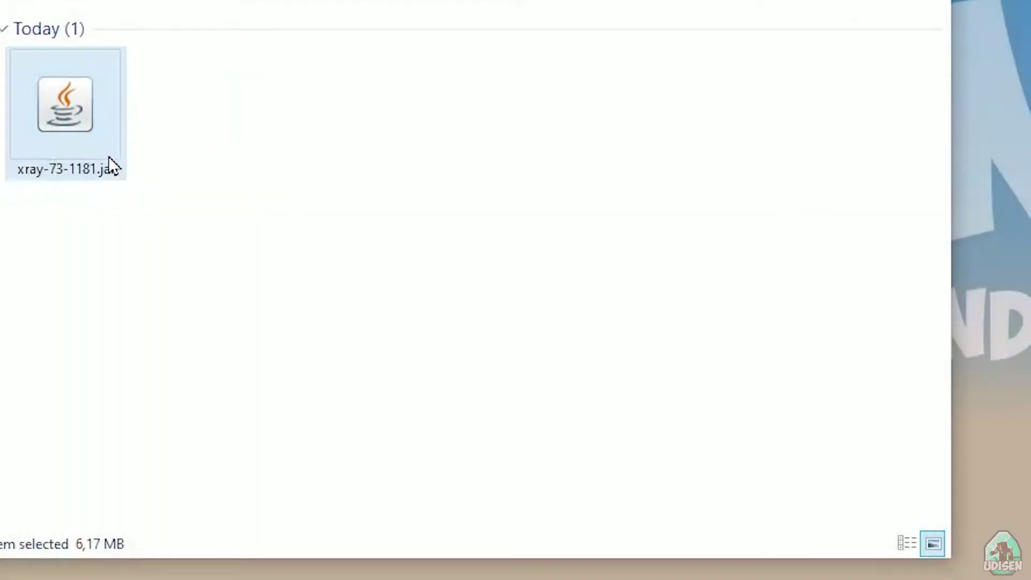
# Run xray-73-1181.jar and select 1.18.1-OptiFine_HD_U_H4 as the profile to install XRay into.
pyautogui.doubleClick(74, 114)
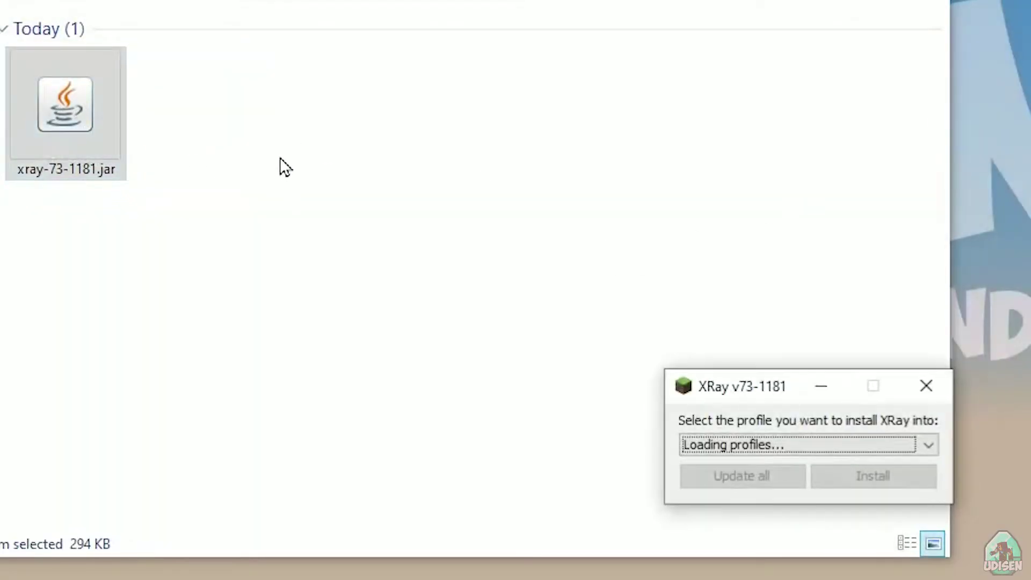
pyautogui.moveTo(740, 389); pyautogui.dragTo(346, 176)
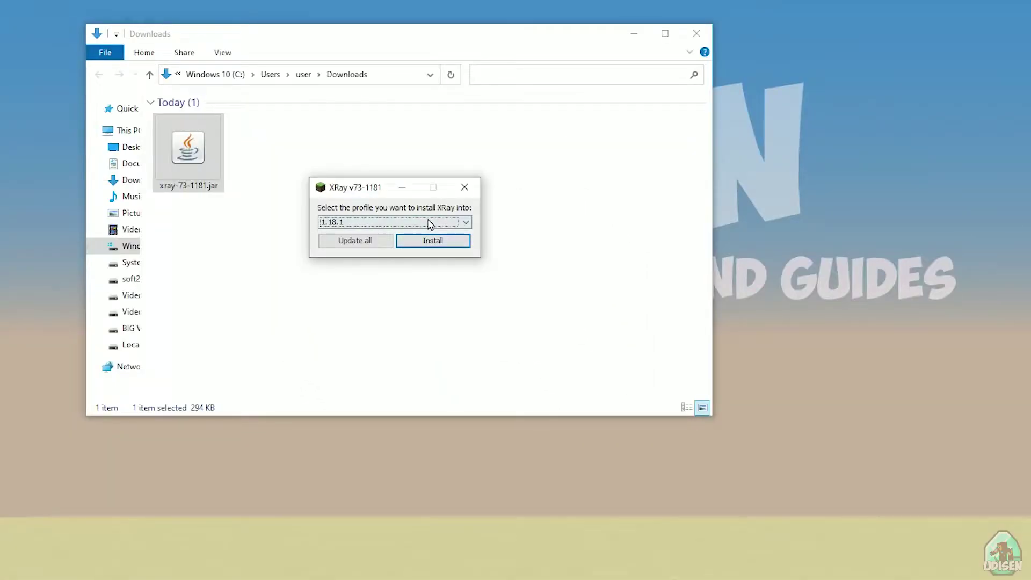
pyautogui.click(431, 224)
pyautogui.click(382, 292)
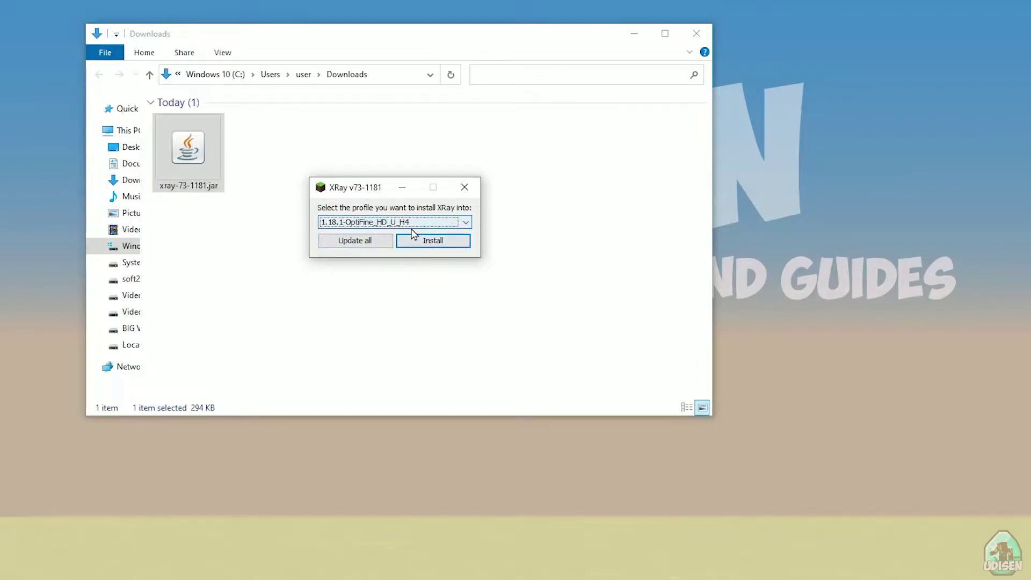
# Install XRay into a new profile named 1.18.1-OptiFine_HD_U_H4-XRay.
pyautogui.click(439, 245)
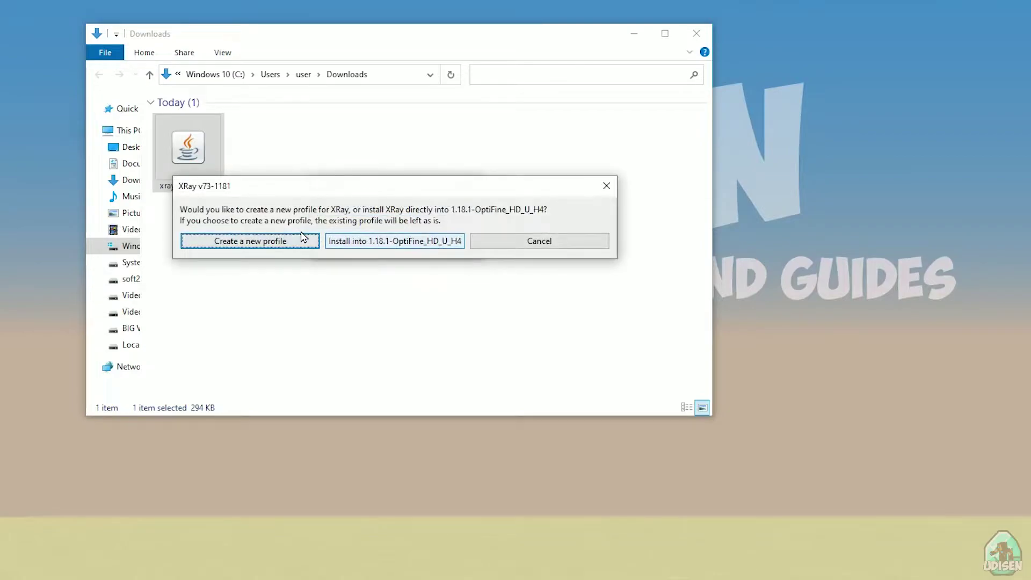
pyautogui.click(256, 245)
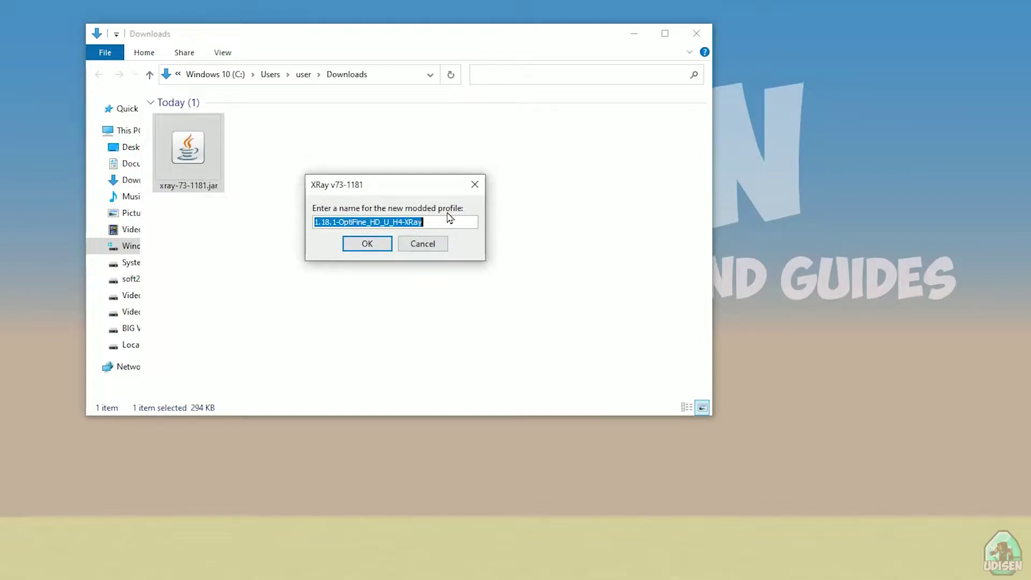
pyautogui.click(429, 221)
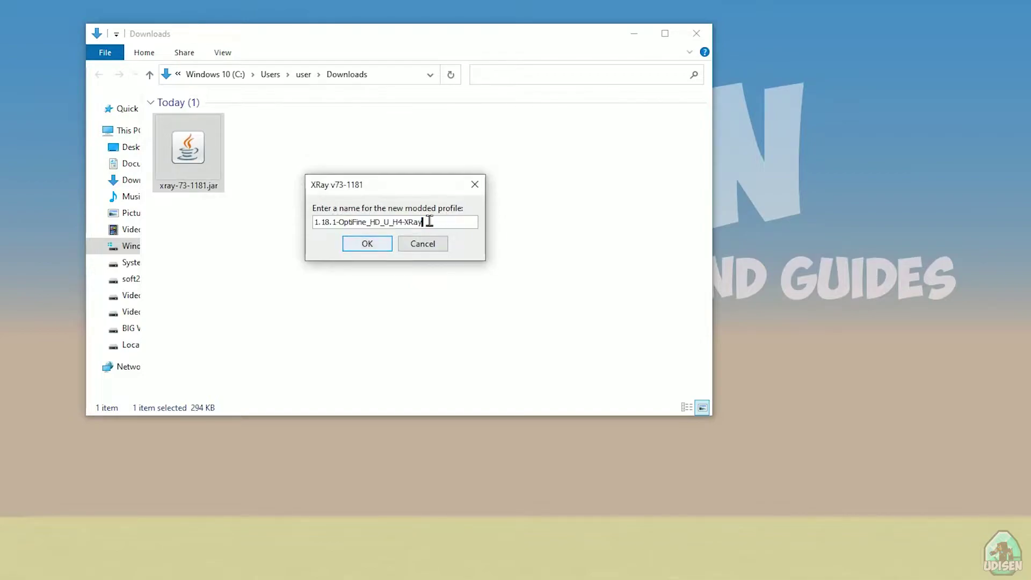
pyautogui.click(367, 245)
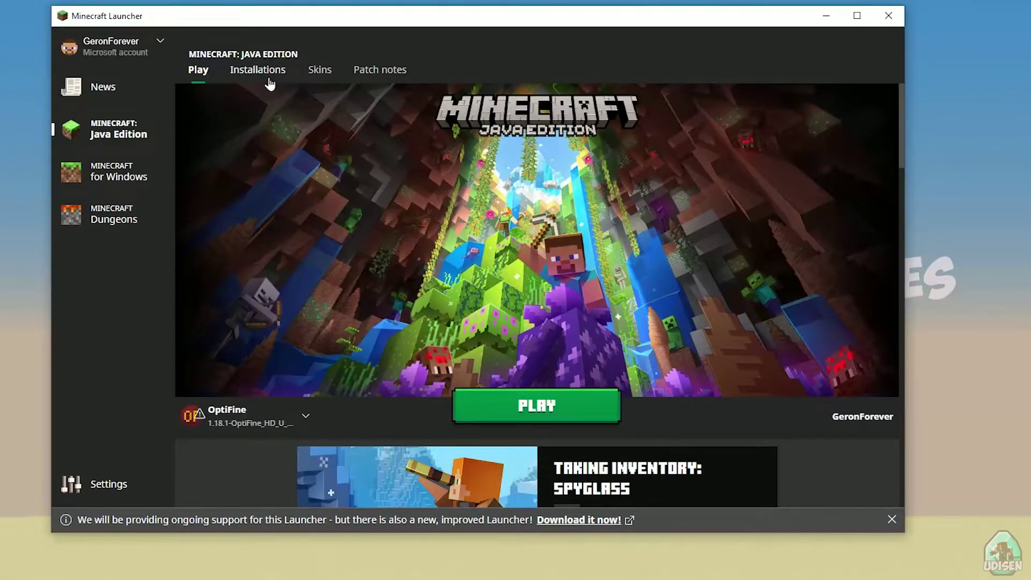
# Launch the 1.18.1-OptiFine_HD_U_H4-XRay installation, accepting the modded-installation risks and disabling further warnings.
pyautogui.click(269, 80)
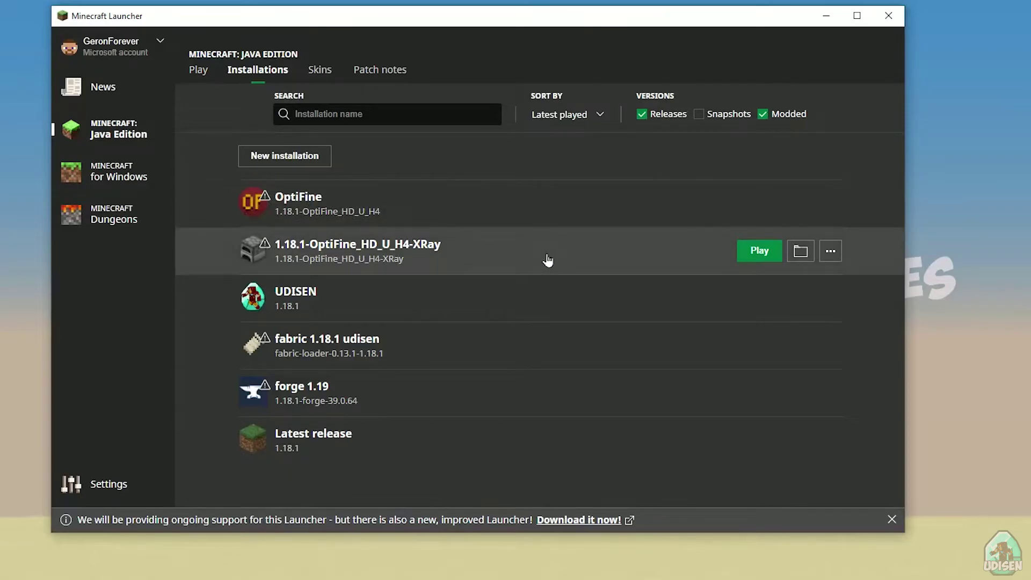
pyautogui.click(765, 252)
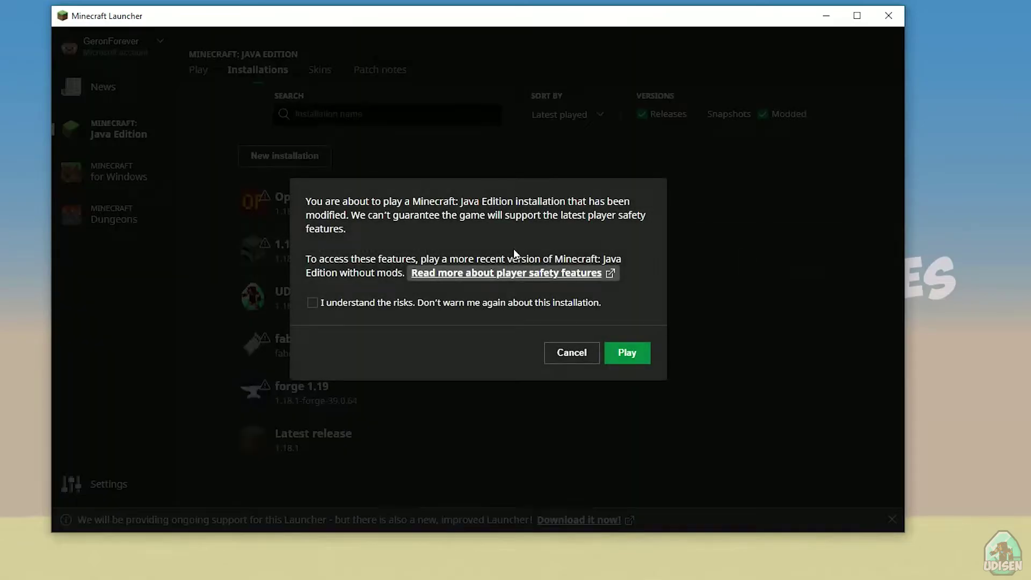
pyautogui.click(348, 305)
pyautogui.click(590, 352)
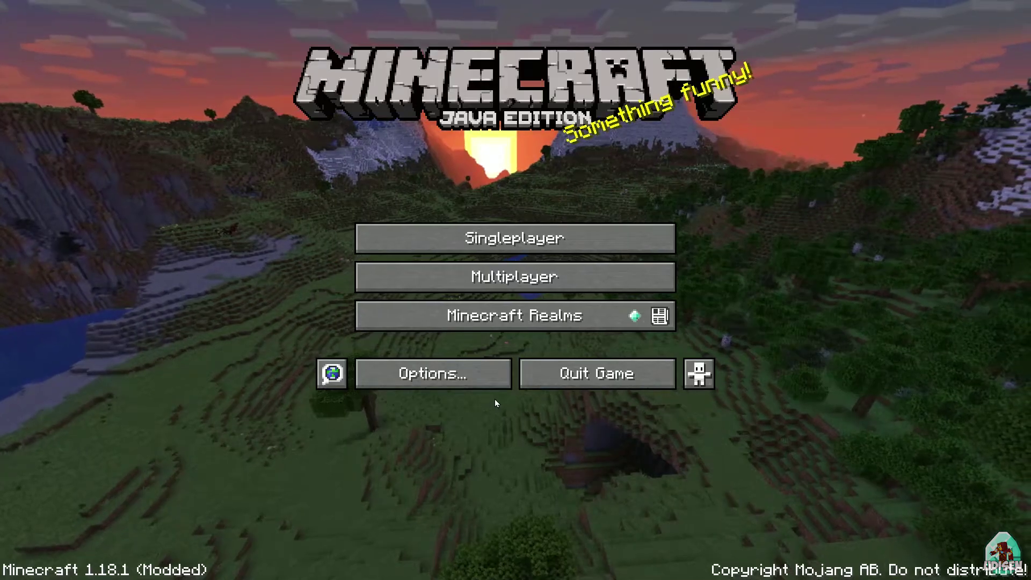
# Select the (internal) shader pack in the shader settings and return to the title screen.
pyautogui.click(459, 363)
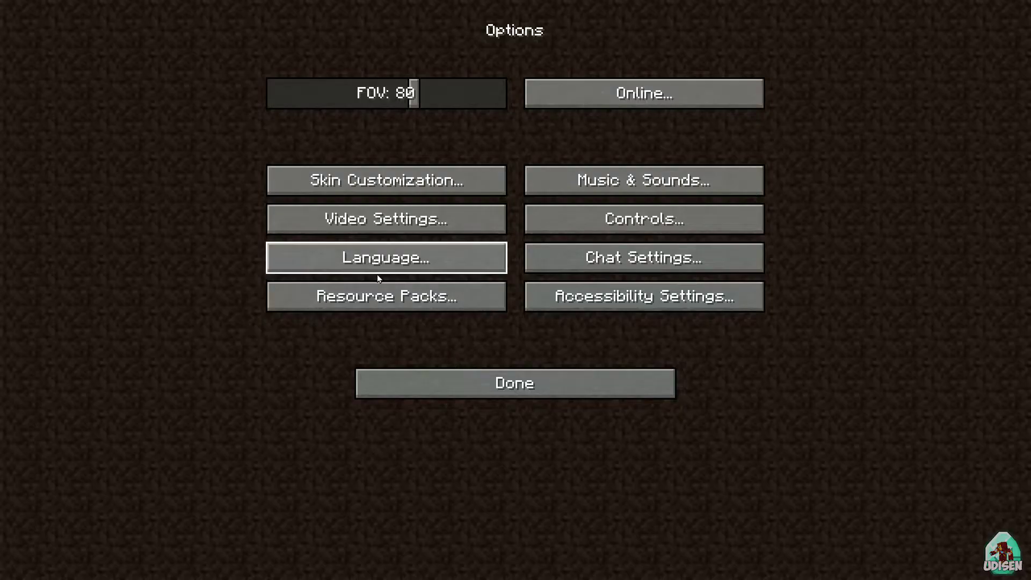
pyautogui.click(457, 389)
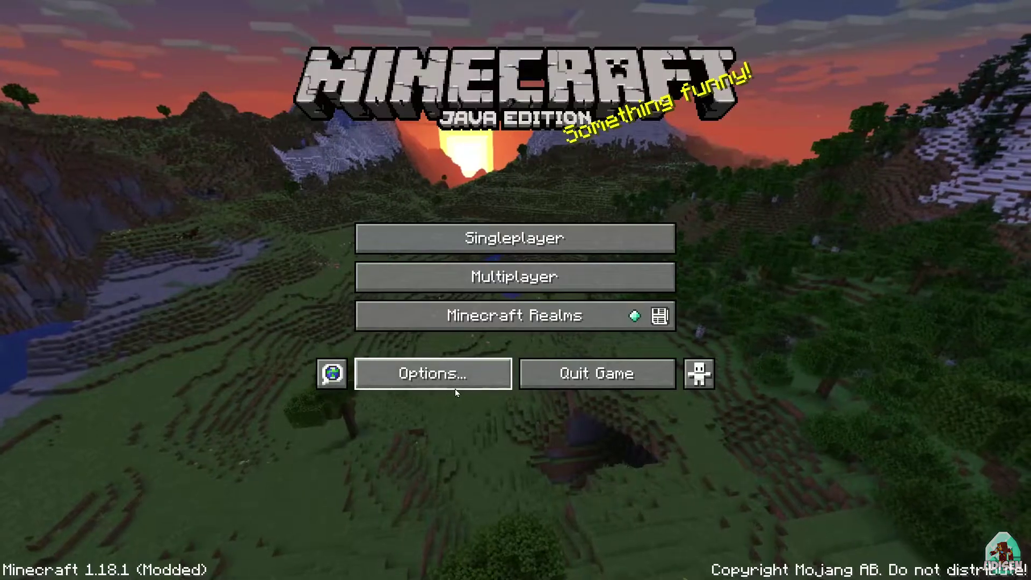
pyautogui.click(441, 385)
pyautogui.click(377, 226)
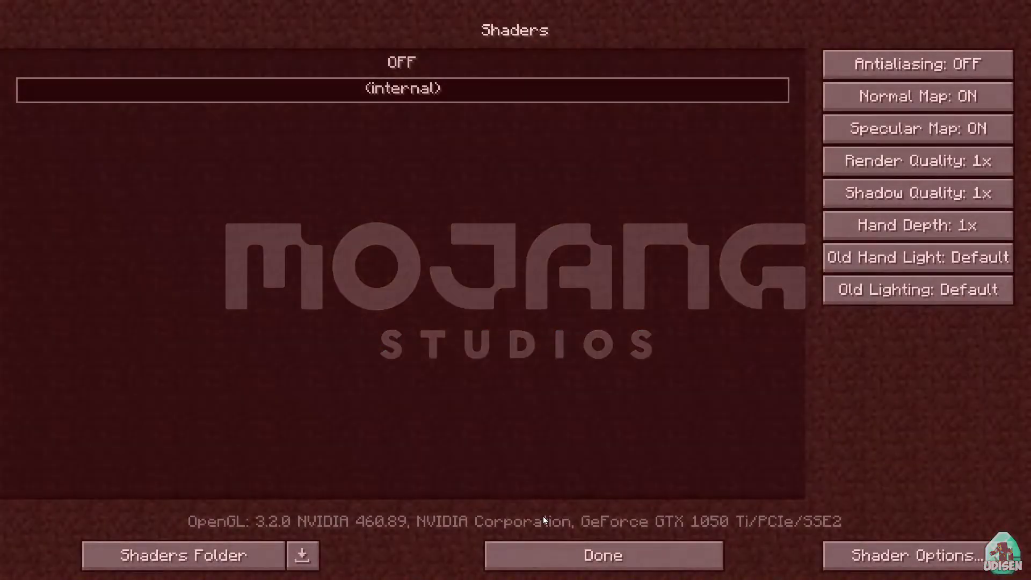
pyautogui.click(551, 554)
pyautogui.click(524, 400)
pyautogui.click(511, 382)
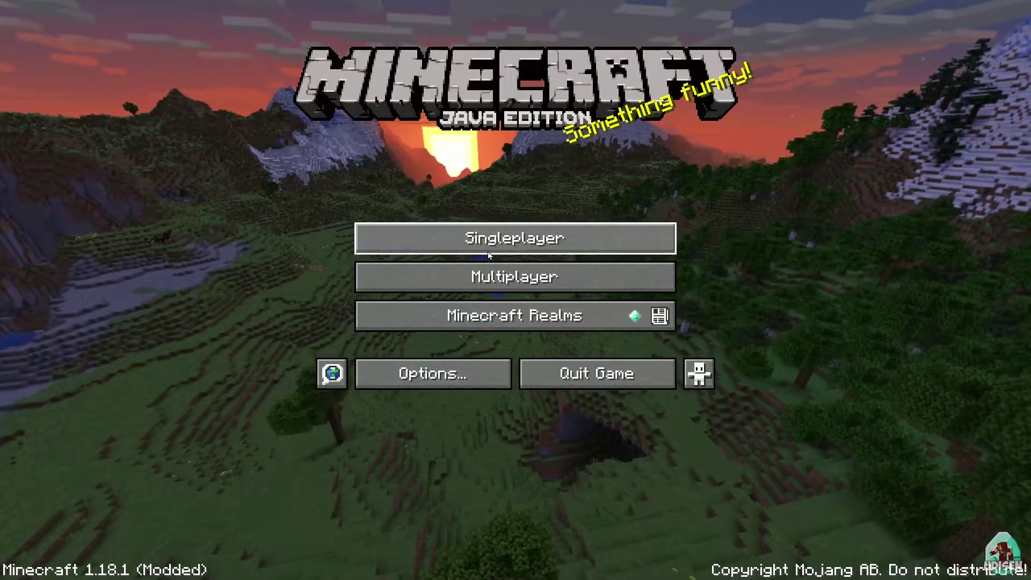
# Load the singleplayer world named New World.
pyautogui.click(488, 252)
pyautogui.click(420, 111)
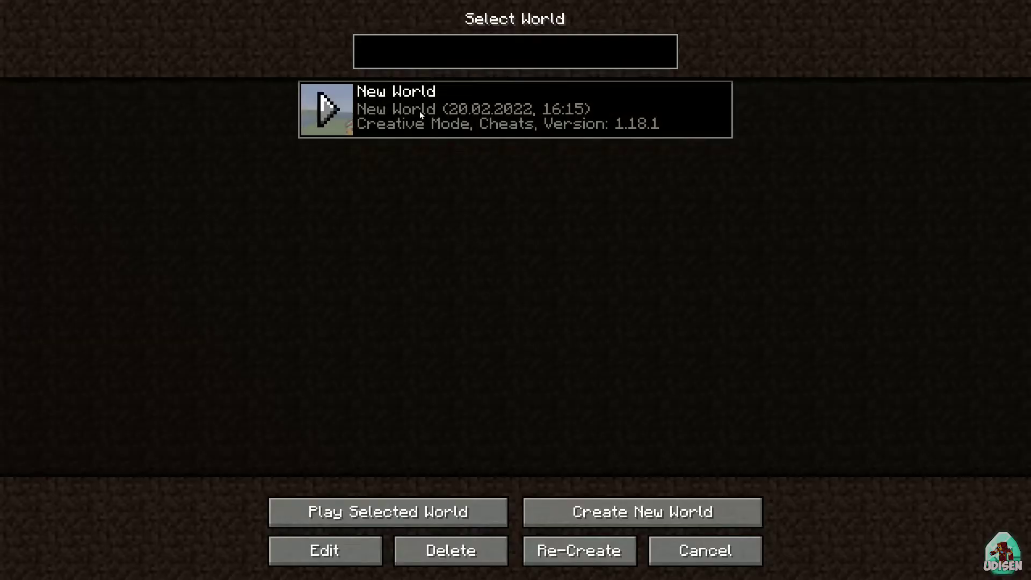
pyautogui.click(420, 111)
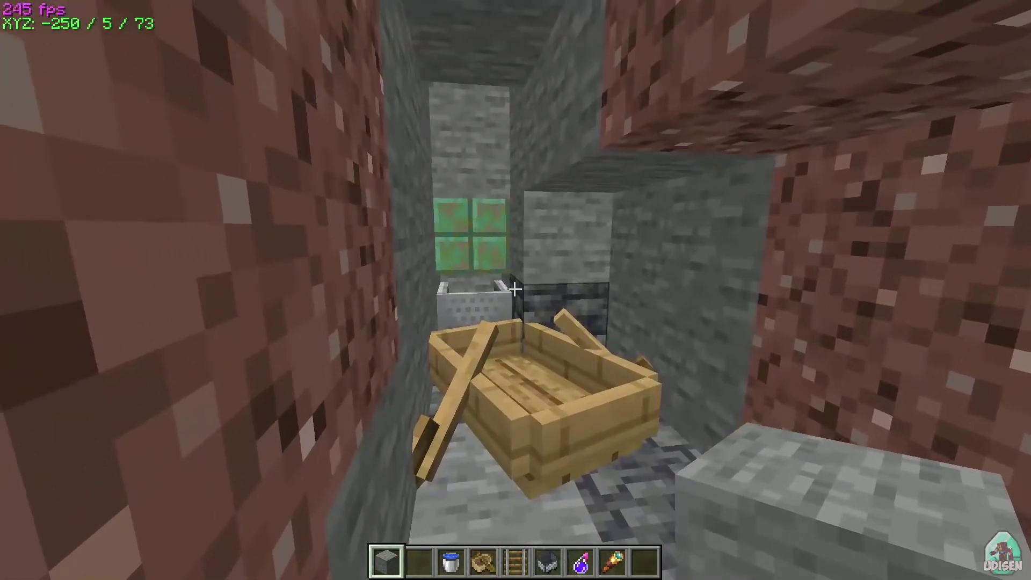
# Run the /kill command on the player character and respawn on the surface.
pyautogui.press('/')
pyautogui.write('kill')
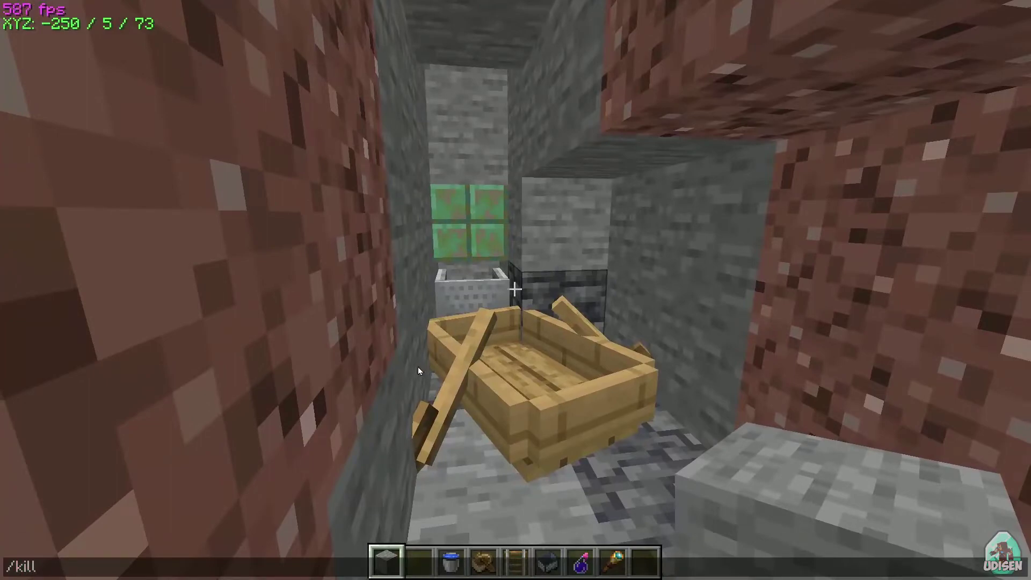
pyautogui.press('Return')
pyautogui.click(488, 276)
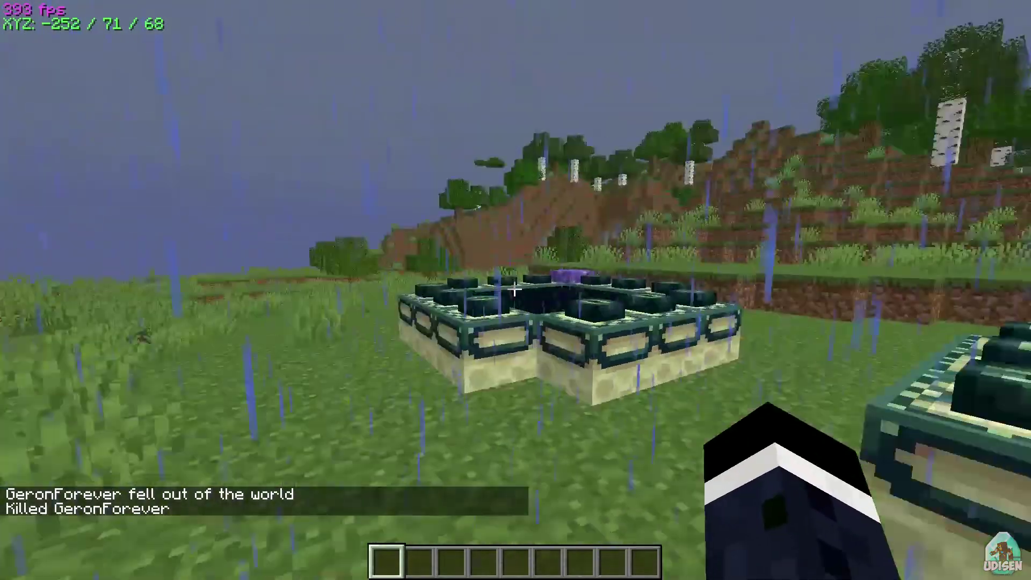
pyautogui.press('a')
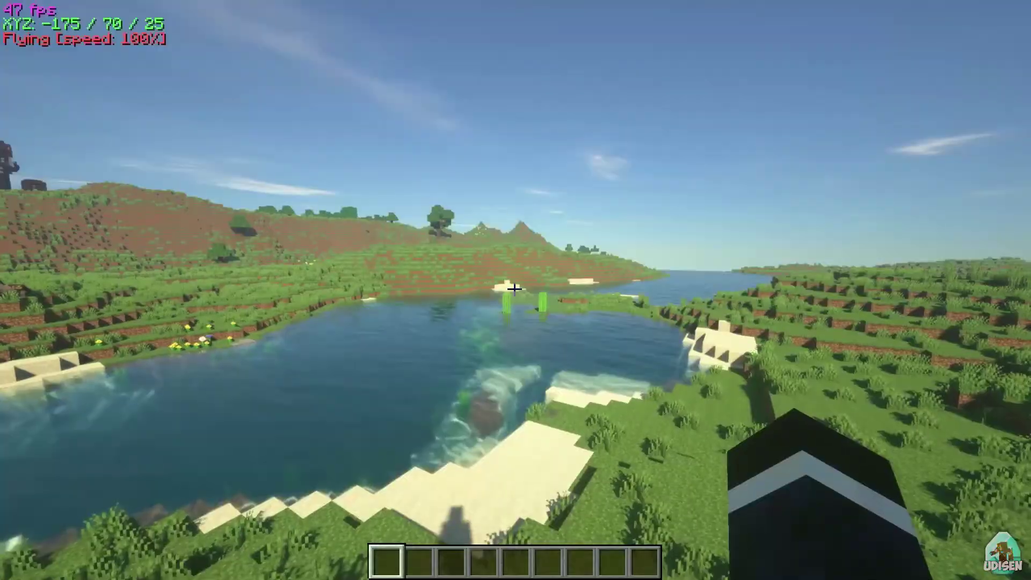
pyautogui.press('Escape')
pyautogui.press('Escape')
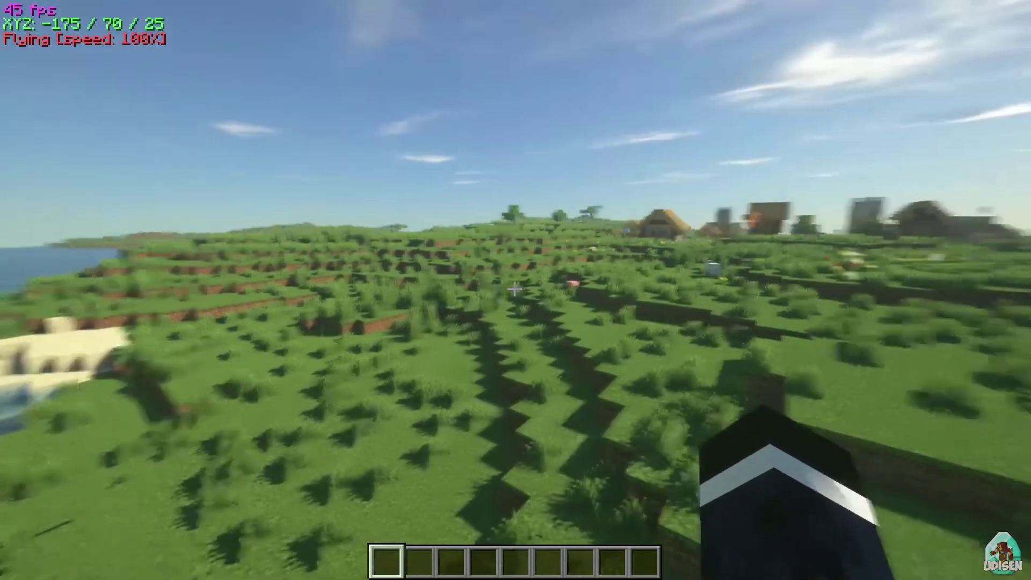
pyautogui.press('Escape')
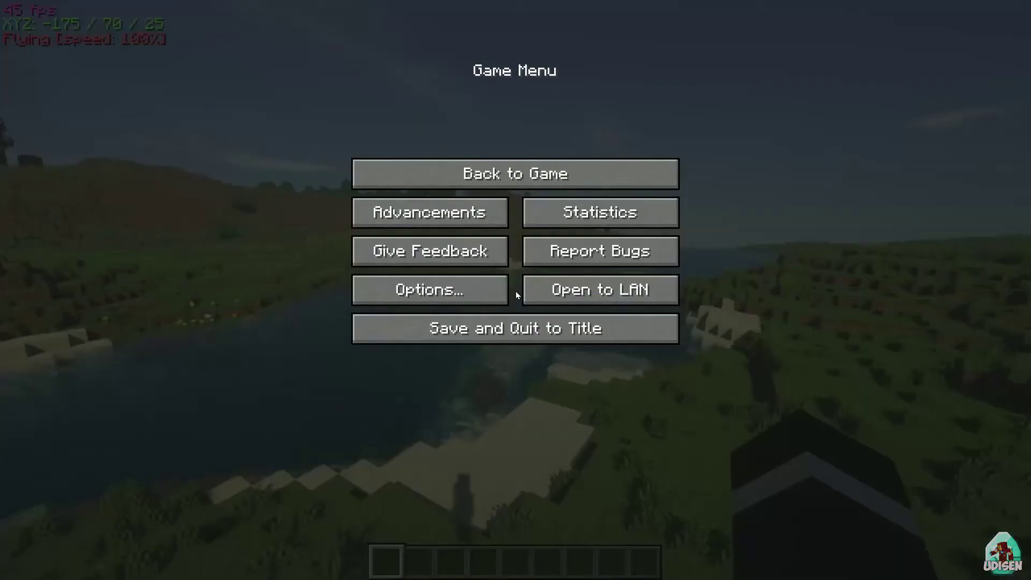
pyautogui.click(465, 289)
pyautogui.press('Escape')
pyautogui.press('Escape')
pyautogui.press('Escape')
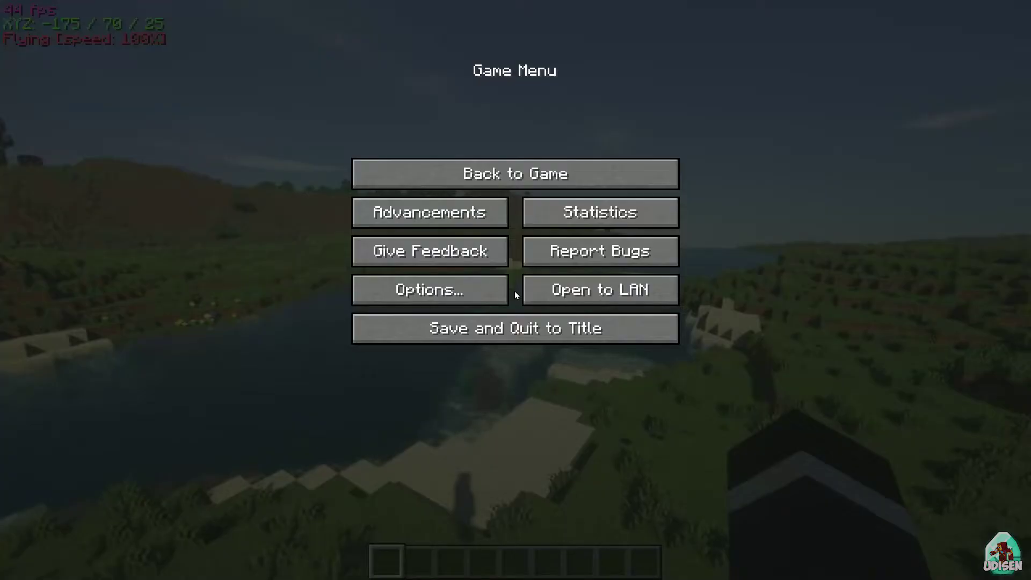
# Open the key binds in the control options and bind XRay GUI to ].
pyautogui.click(481, 288)
pyautogui.click(675, 227)
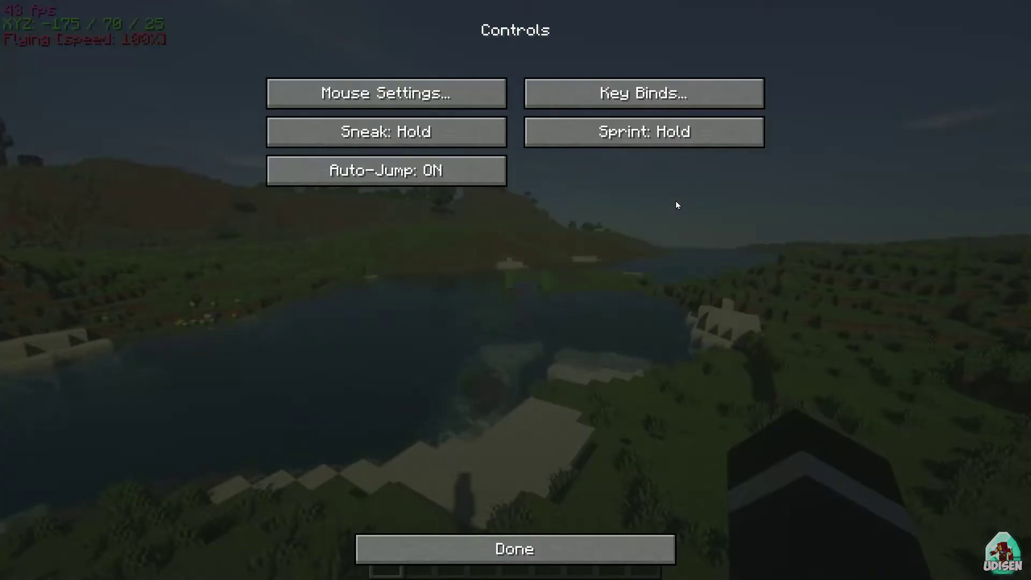
pyautogui.click(672, 94)
pyautogui.moveTo(787, 66); pyautogui.dragTo(790, 482)
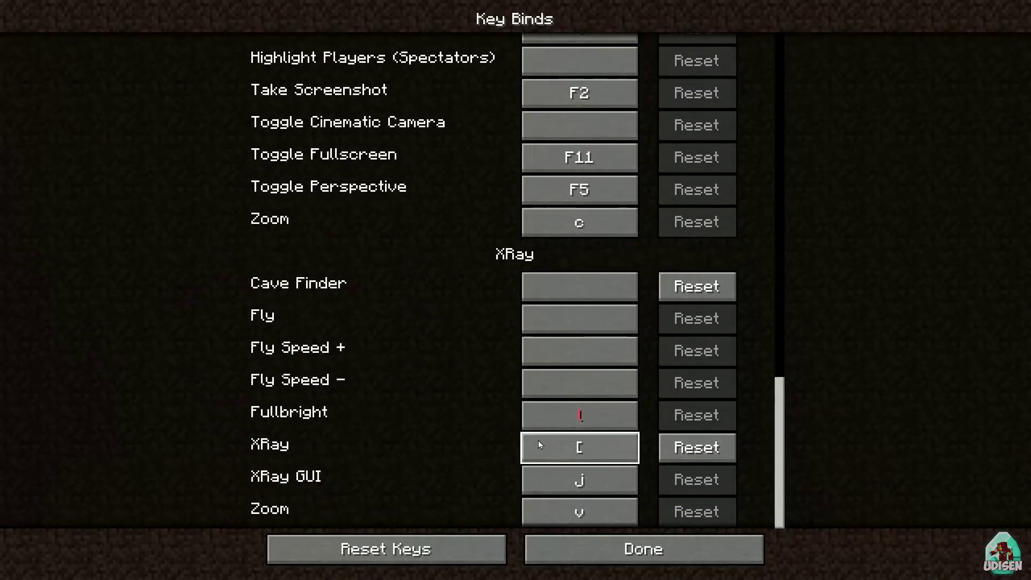
pyautogui.click(618, 481)
pyautogui.press(']')
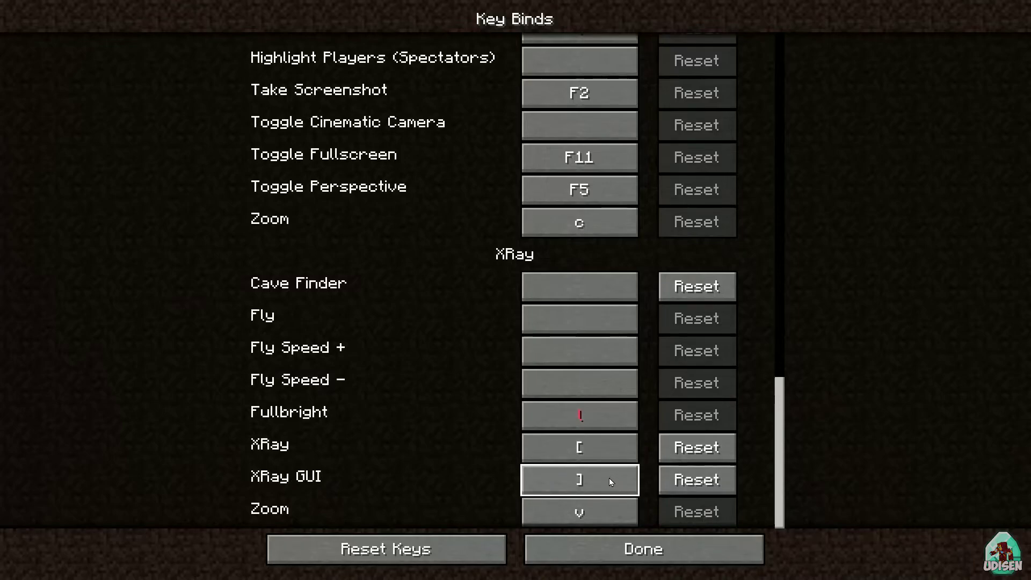
# Try binding the XRay action to X and set it back to [.
pyautogui.click(597, 451)
pyautogui.press('x')
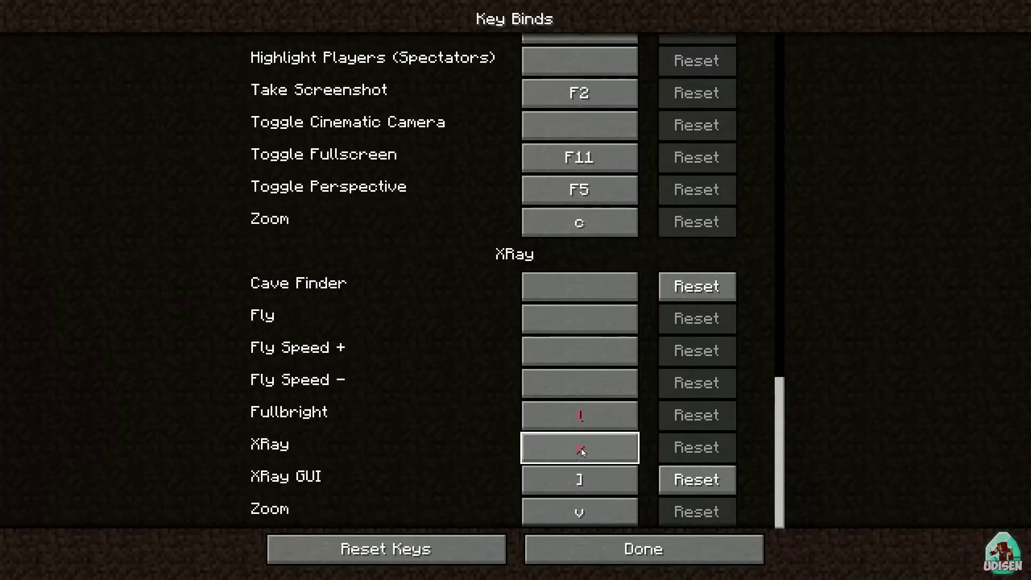
pyautogui.click(611, 442)
pyautogui.press('[')
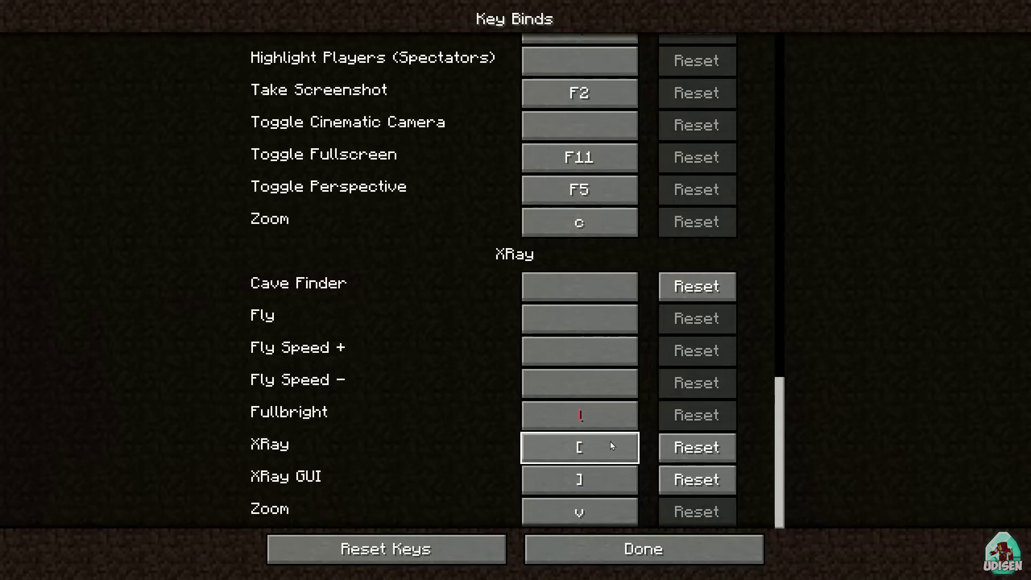
# Rebind Fullbright, trying P before choosing backslash, and return to the game.
pyautogui.click(600, 417)
pyautogui.press('p')
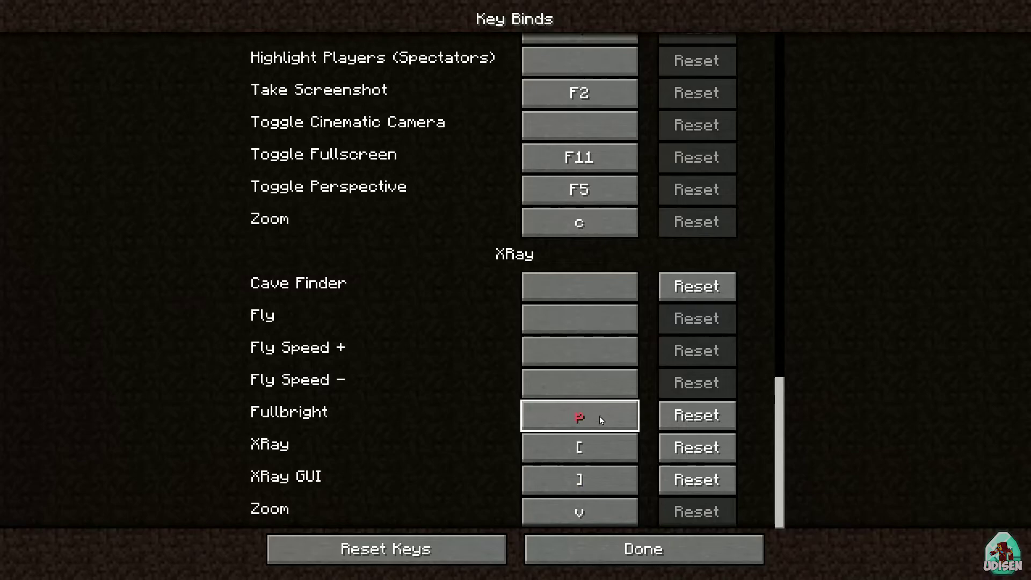
pyautogui.press('\\')
pyautogui.click(651, 561)
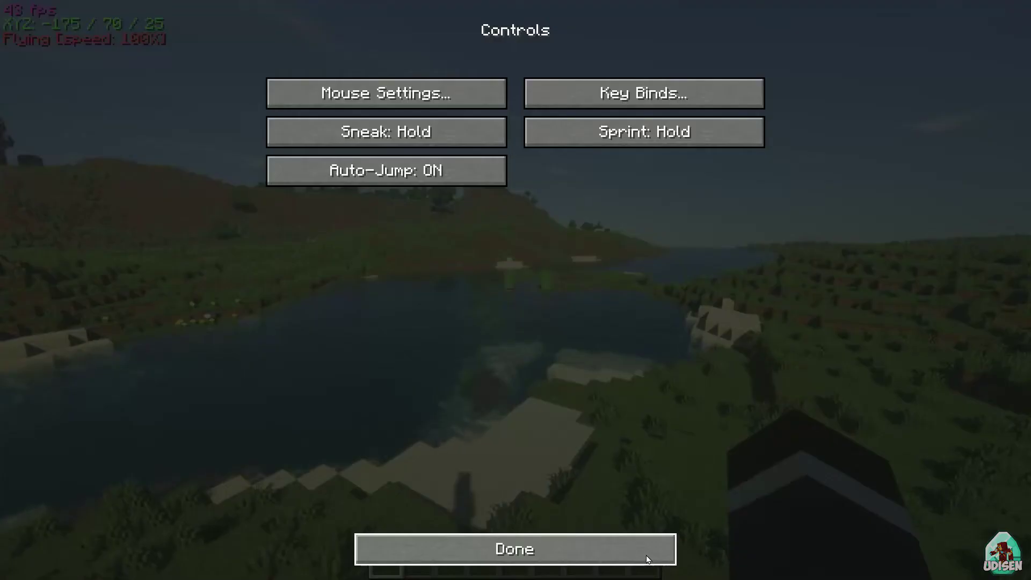
pyautogui.click(647, 556)
pyautogui.click(564, 394)
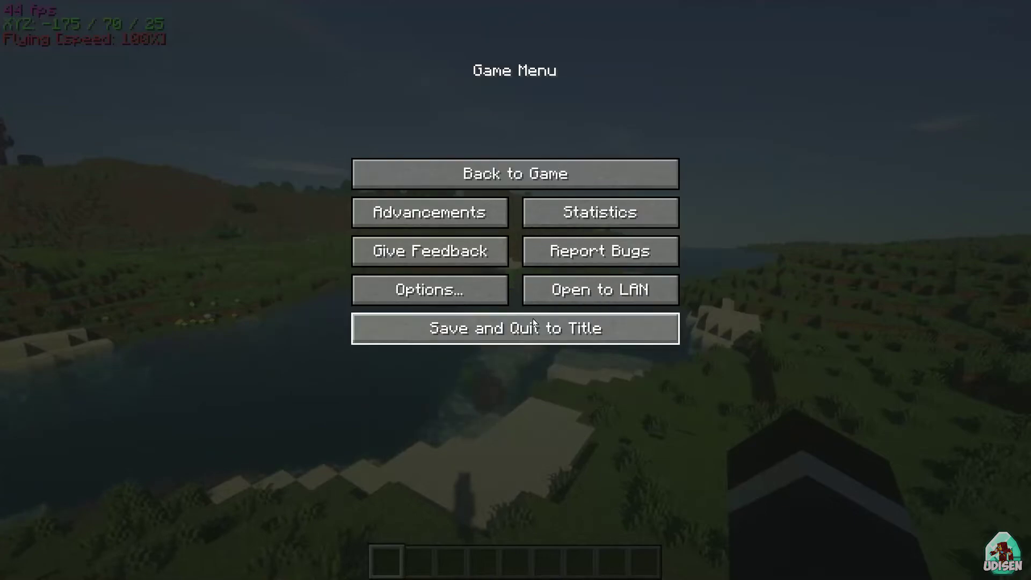
pyautogui.click(508, 173)
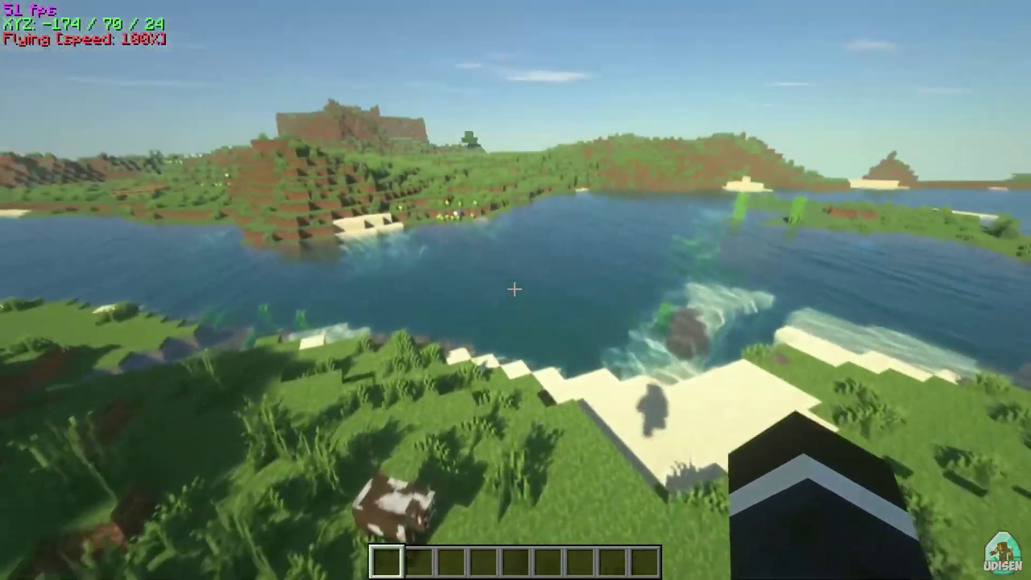
# Turn on XRay and fly over the terrain toward the village to examine the ores underground.
pyautogui.press('w')
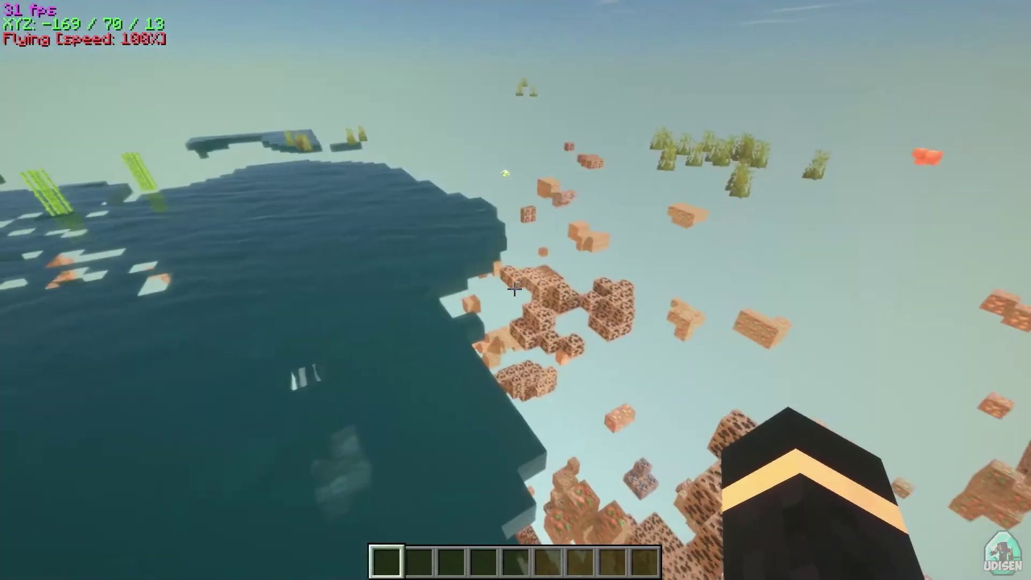
pyautogui.press('w')
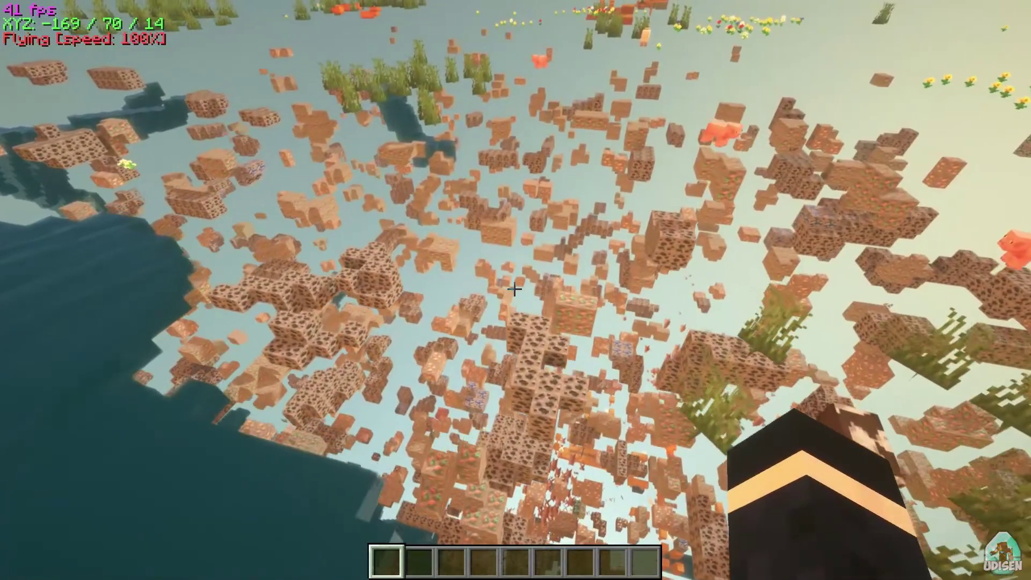
pyautogui.press('w')
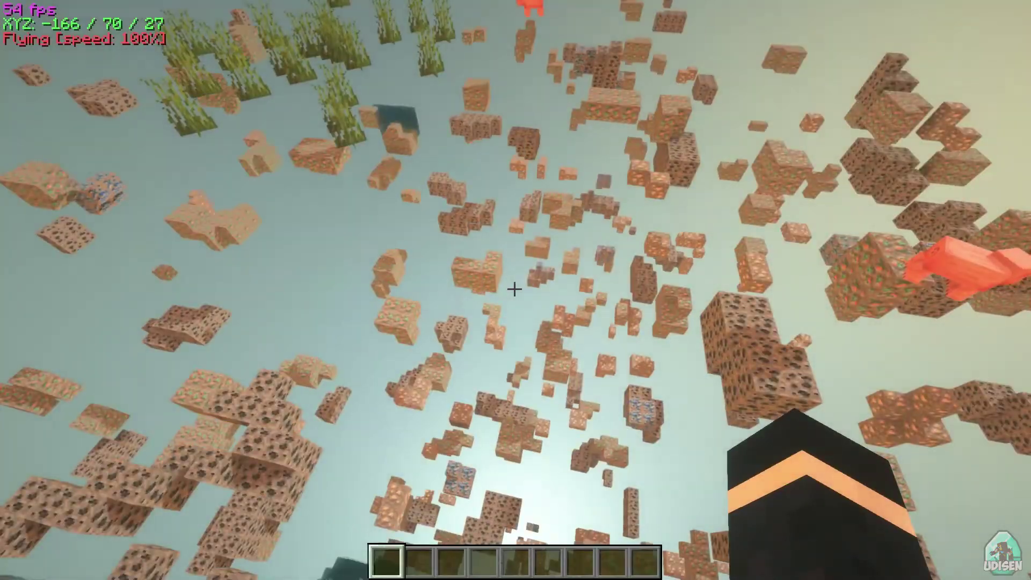
pyautogui.press('w')
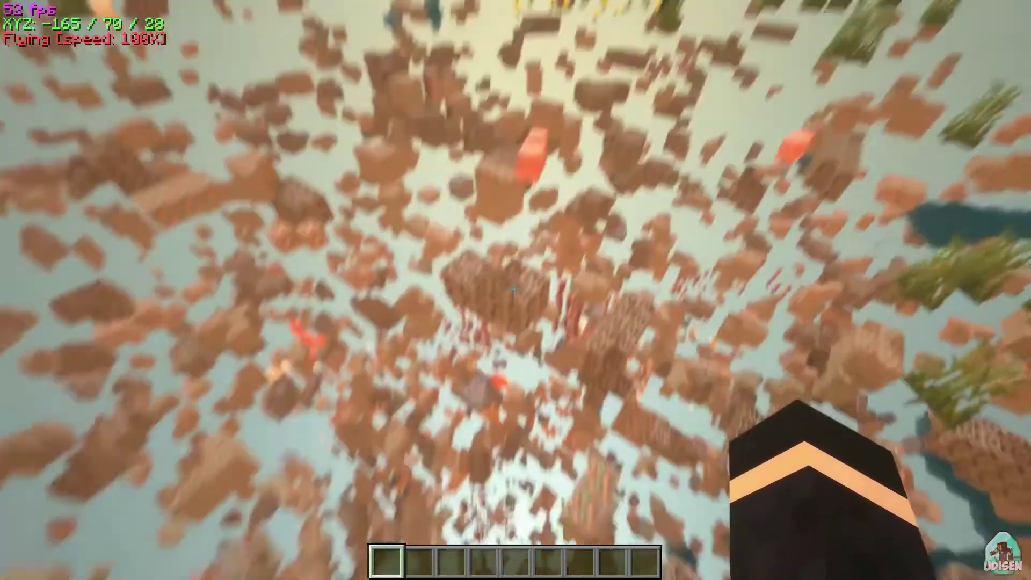
pyautogui.press('w')
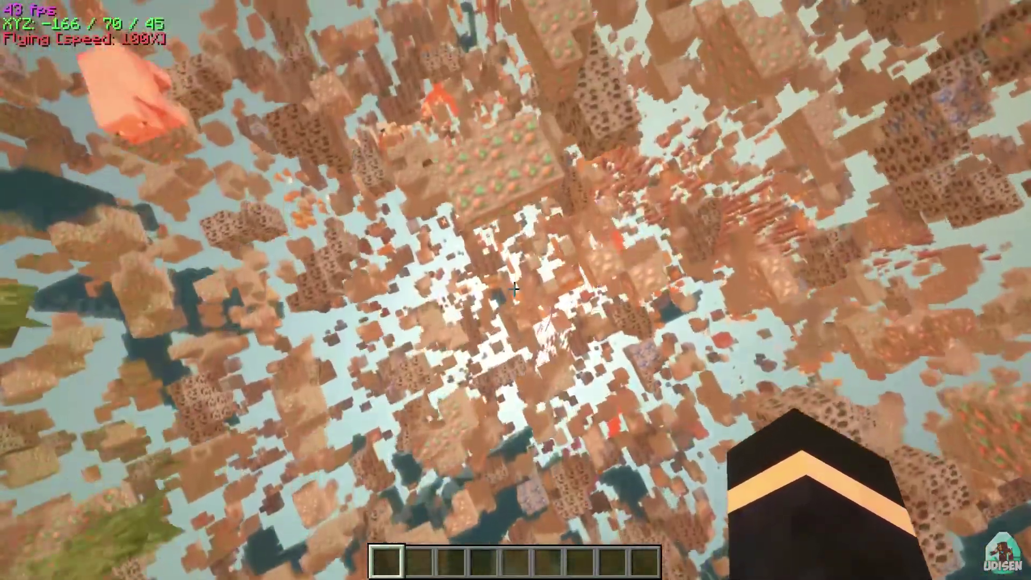
pyautogui.press('w')
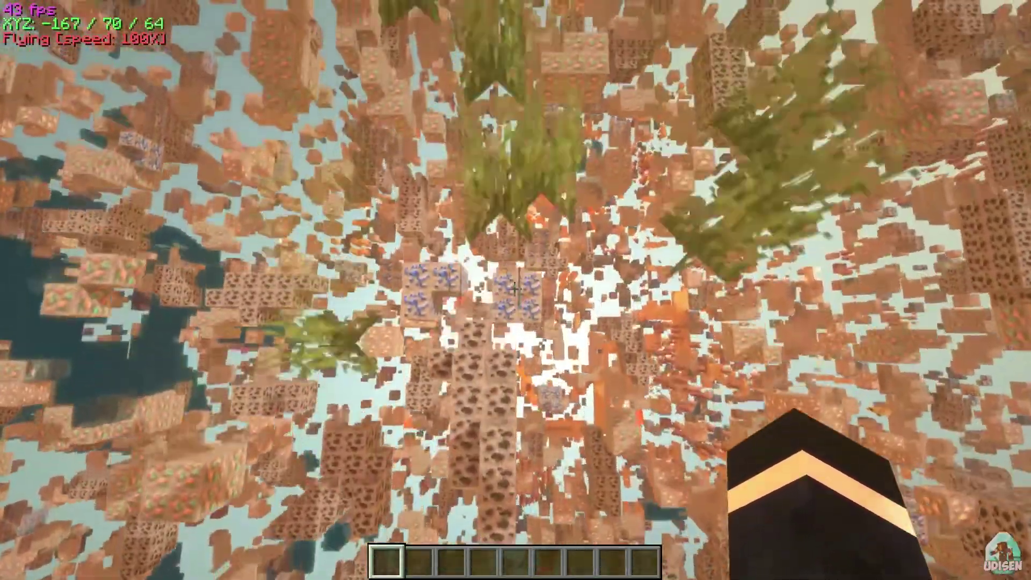
# Search the creative inventory for "spy", put a Spyglass in the third hotbar slot and equip it.
pyautogui.press('e')
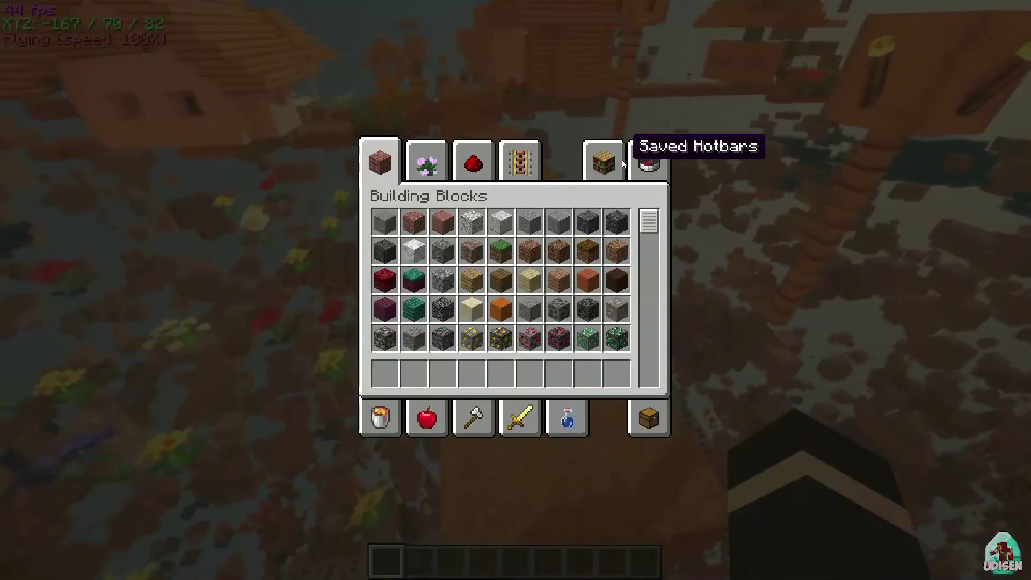
pyautogui.click(590, 190)
pyautogui.write('spy')
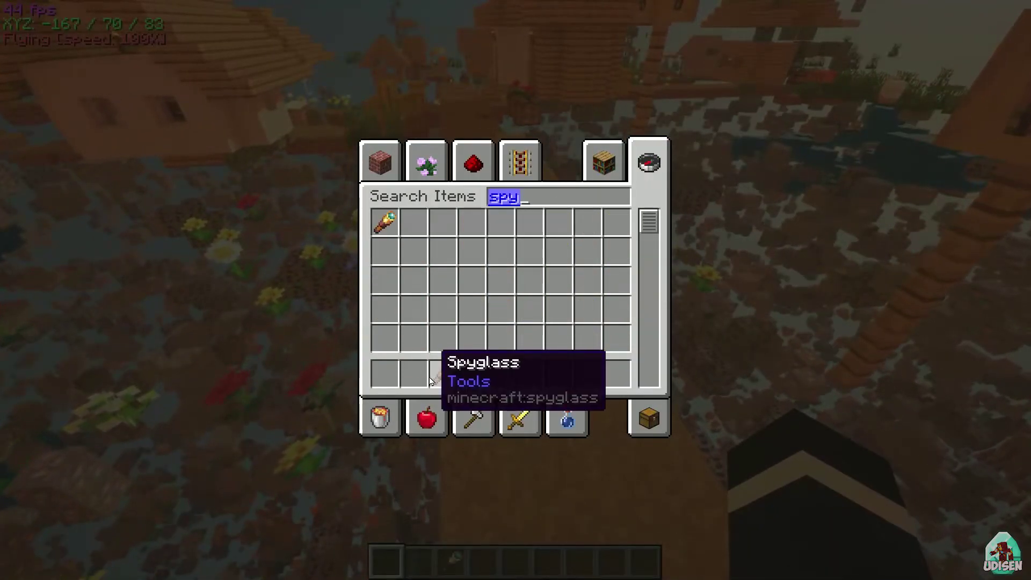
pyautogui.write('e3')
# Examine the underground ores and lava beneath the village through the Spyglass while flying.
pyautogui.rightClick(515, 290)
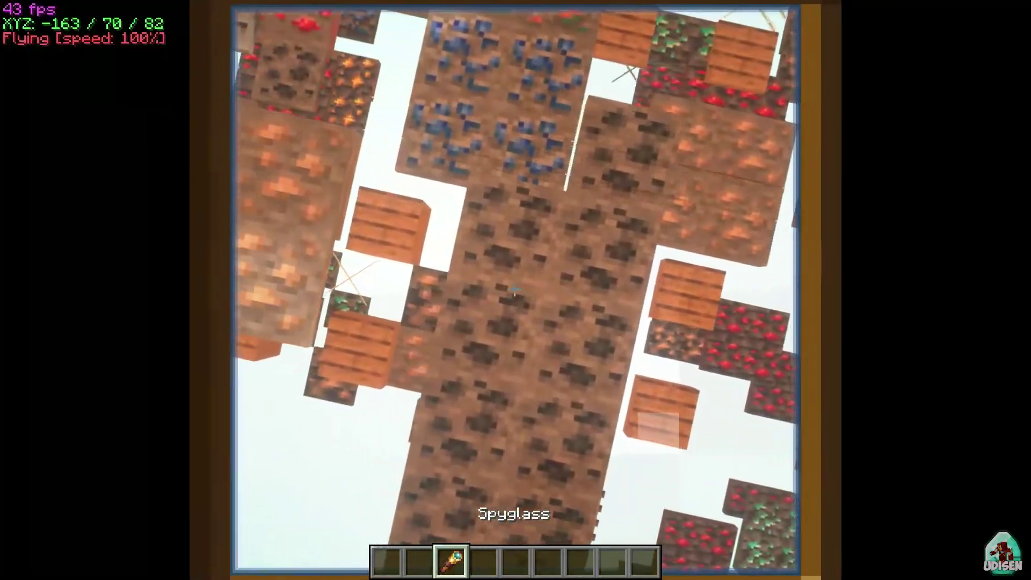
pyautogui.press('w')
pyautogui.rightClick(514, 290)
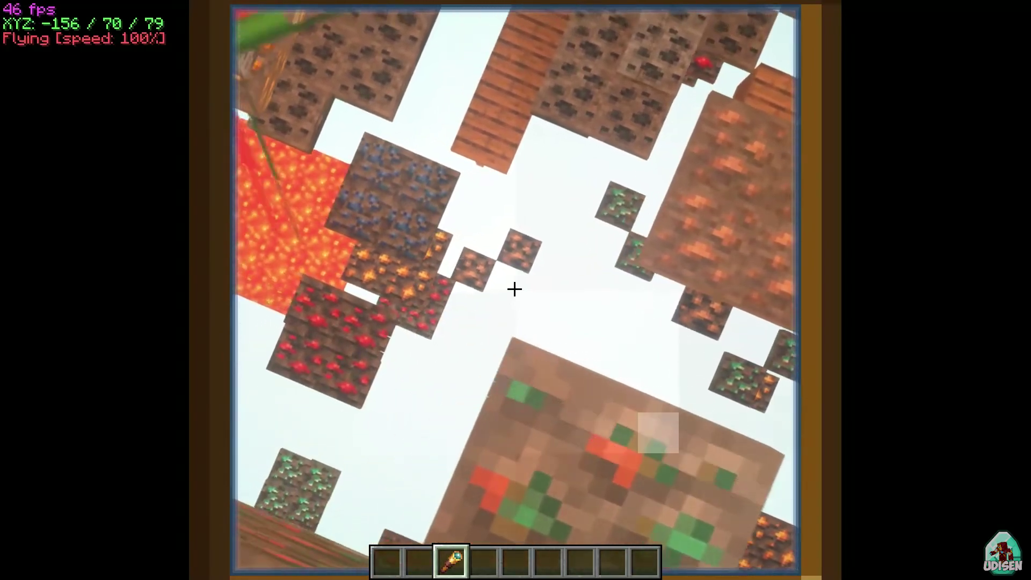
pyautogui.press('a')
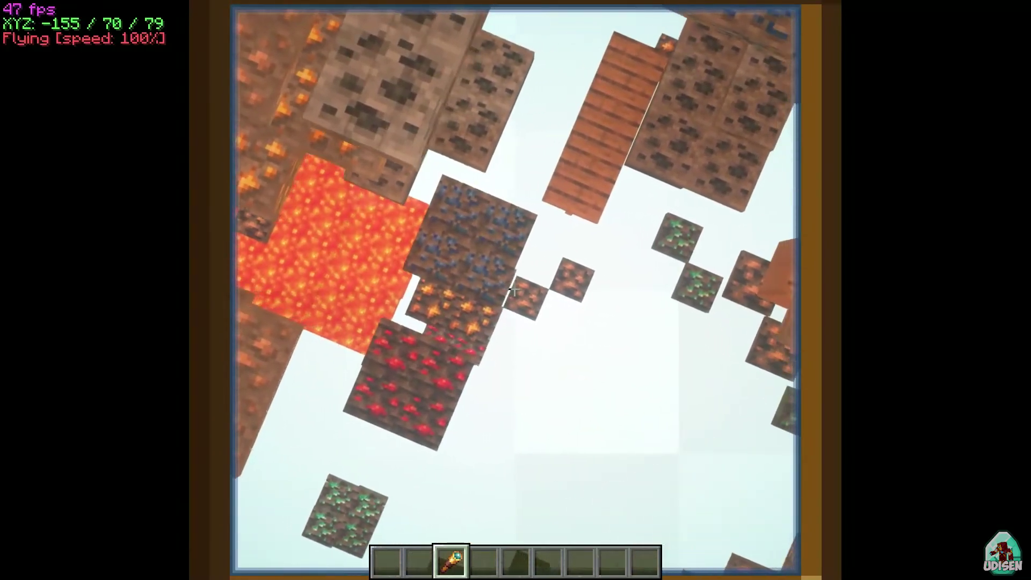
# Drift sideways with the Spyglass raised to inspect the copper, emerald and coal ores below, and lower it.
pyautogui.press('d')
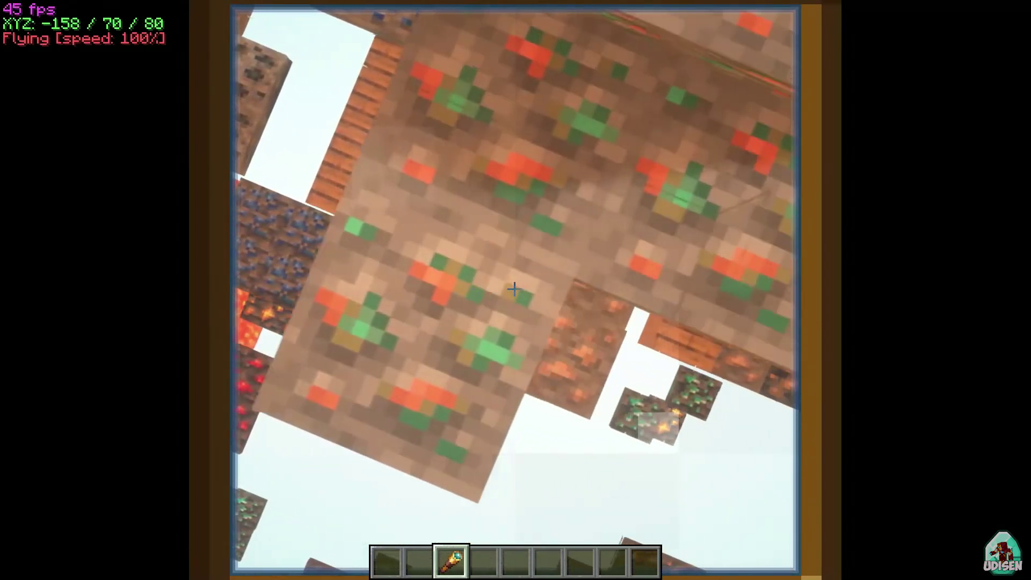
pyautogui.press('d')
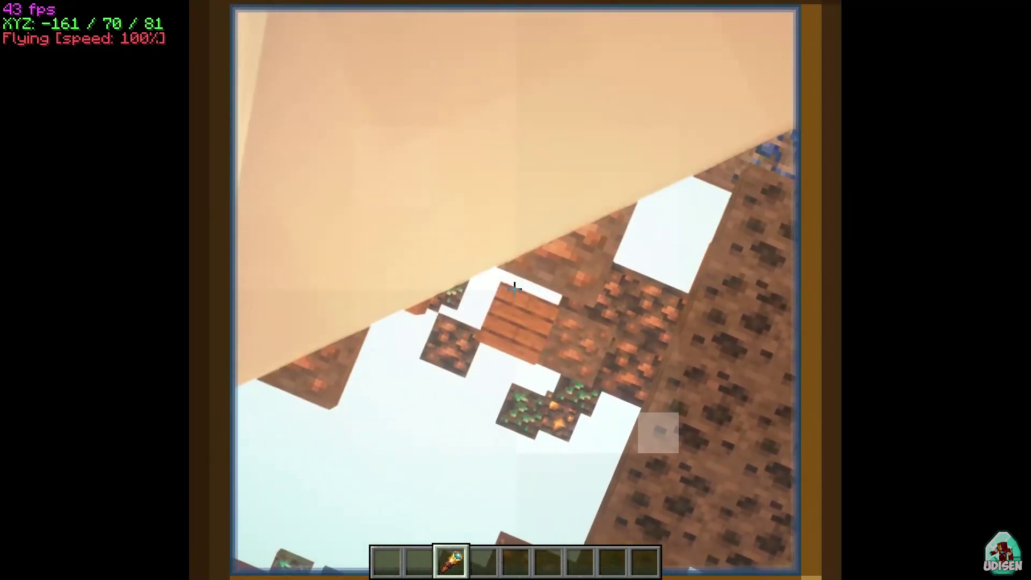
pyautogui.press('s')
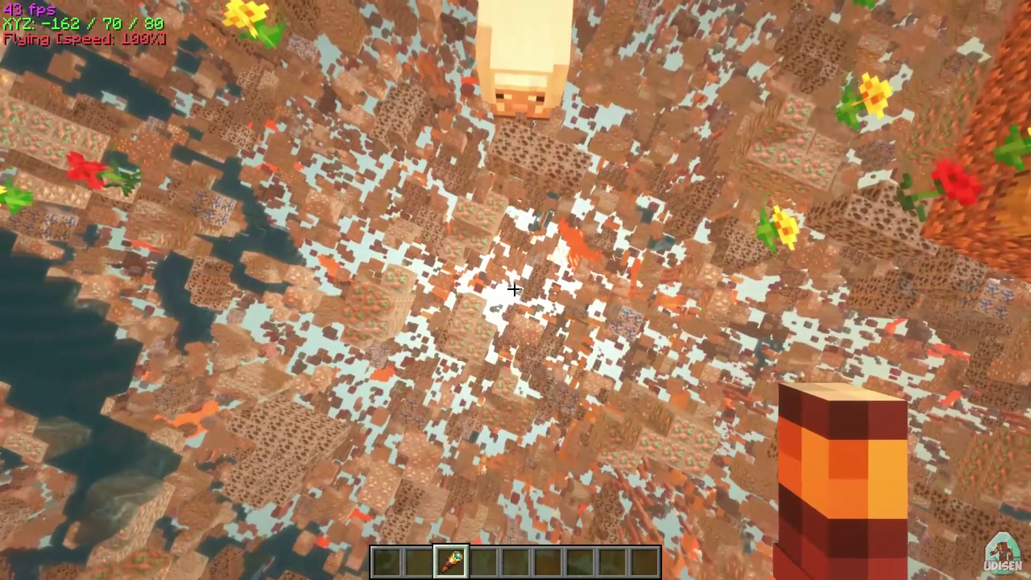
# Land near the sheep and dig straight down through the ground with XRay on.
pyautogui.press('shift')
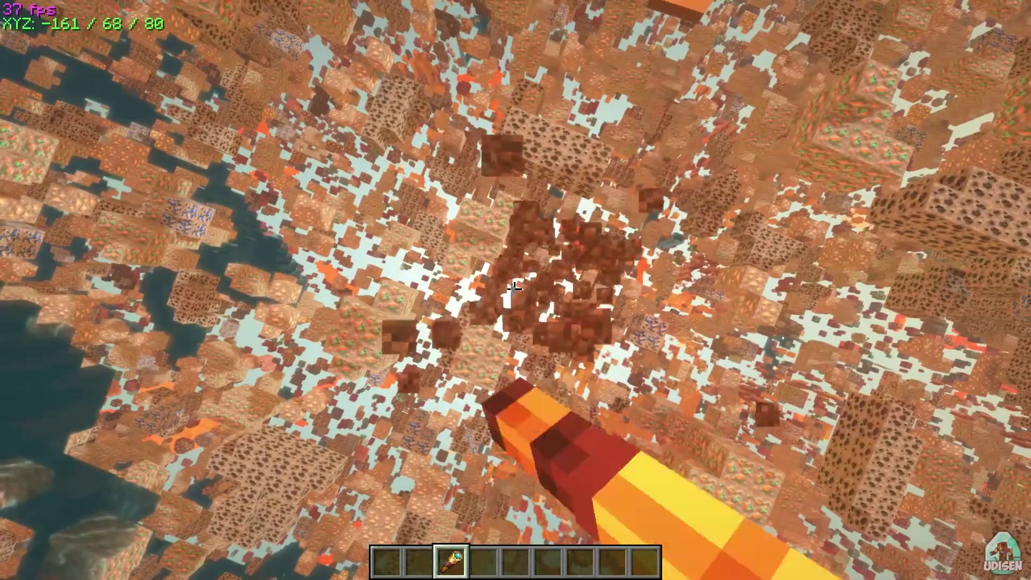
pyautogui.click(514, 288)
pyautogui.click(514, 288)
pyautogui.click(514, 288)
pyautogui.click(514, 288)
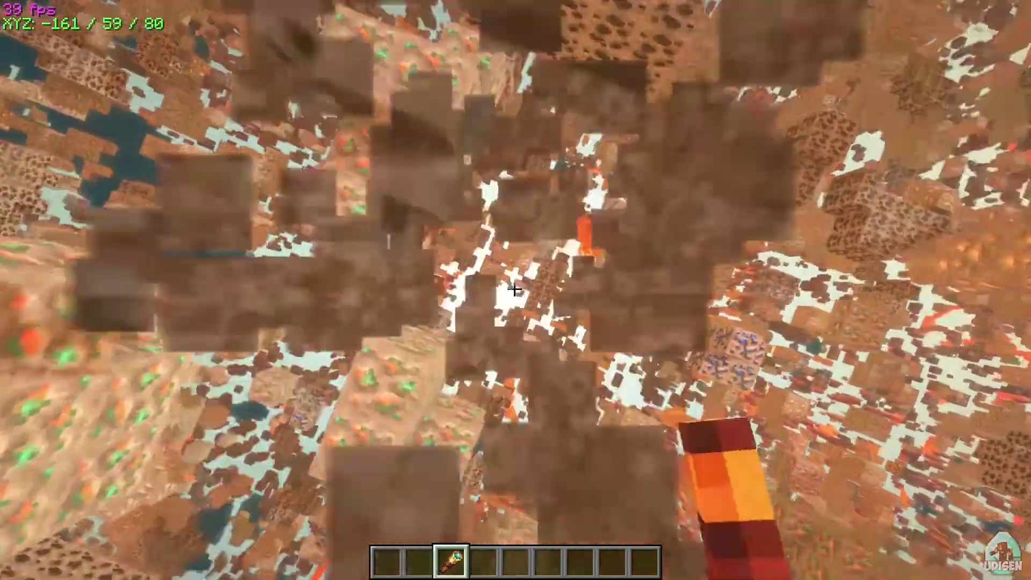
# Move back up toward the surface and look down at the deep ores through the Spyglass.
pyautogui.press('space')
pyautogui.press('space')
pyautogui.rightClick(514, 289)
pyautogui.rightClick(514, 289)
pyautogui.rightClick(514, 289)
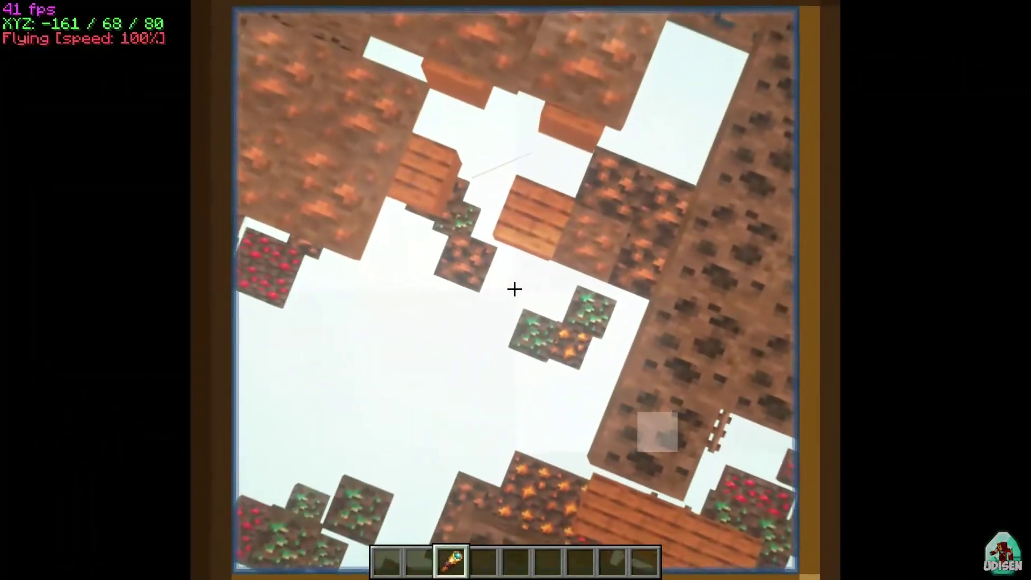
pyautogui.rightClick(514, 289)
# Resume flying, rise above the exposed ores toward the iron golem, and turn XRay off.
pyautogui.press('space')
pyautogui.press('space')
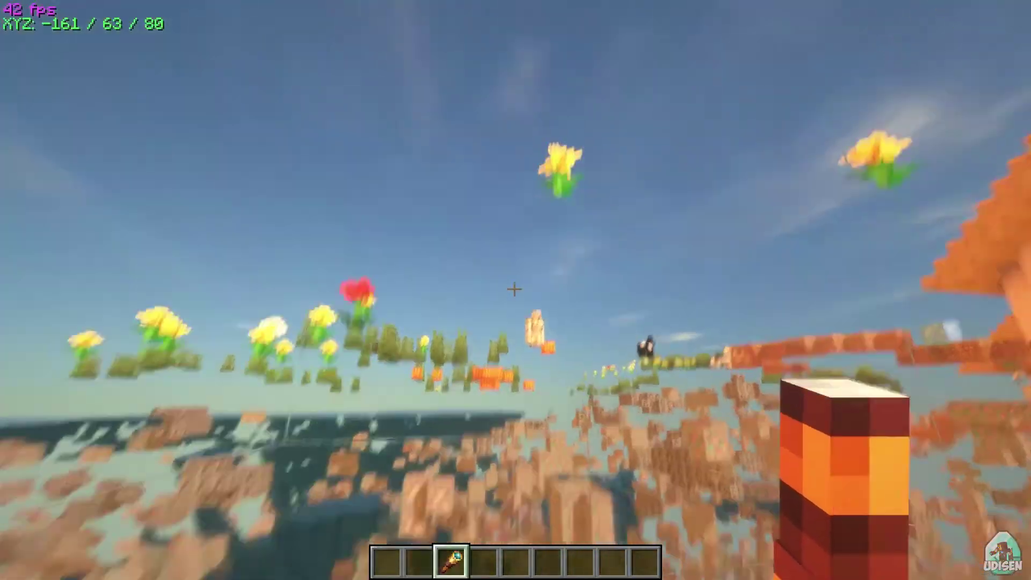
pyautogui.press('space')
pyautogui.press('space')
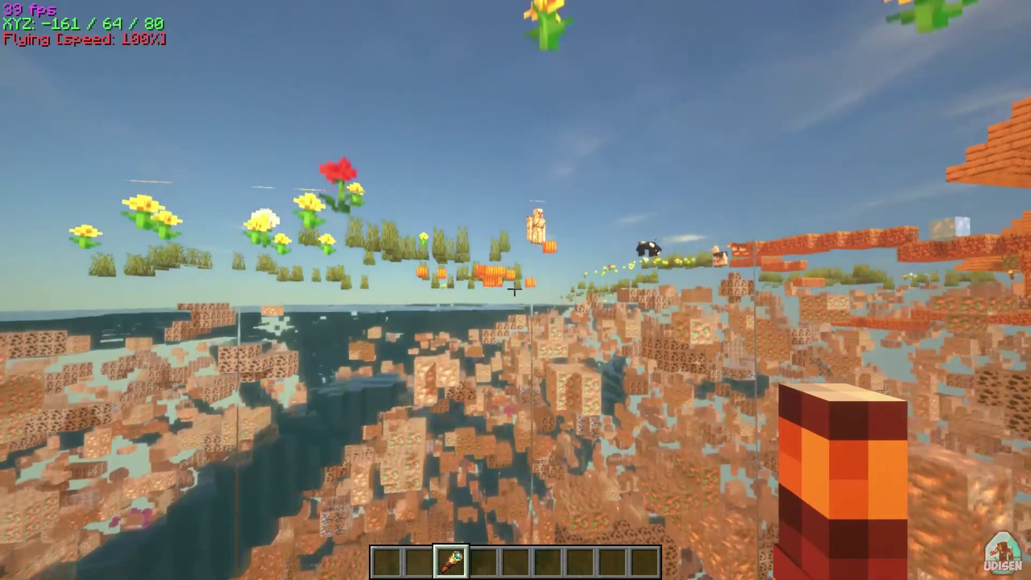
pyautogui.press('F3')
pyautogui.press('F3')
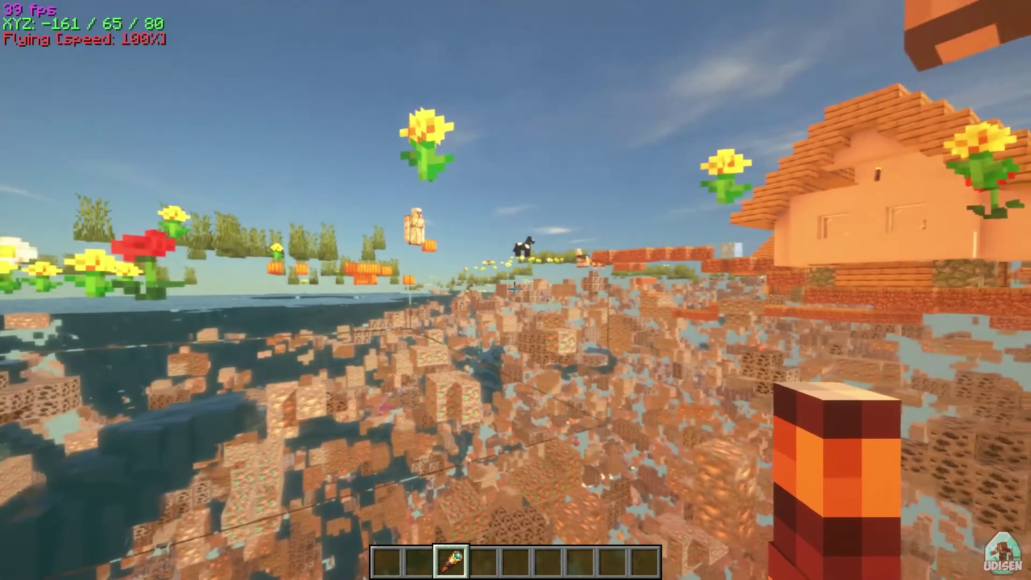
pyautogui.press('space')
pyautogui.press('w')
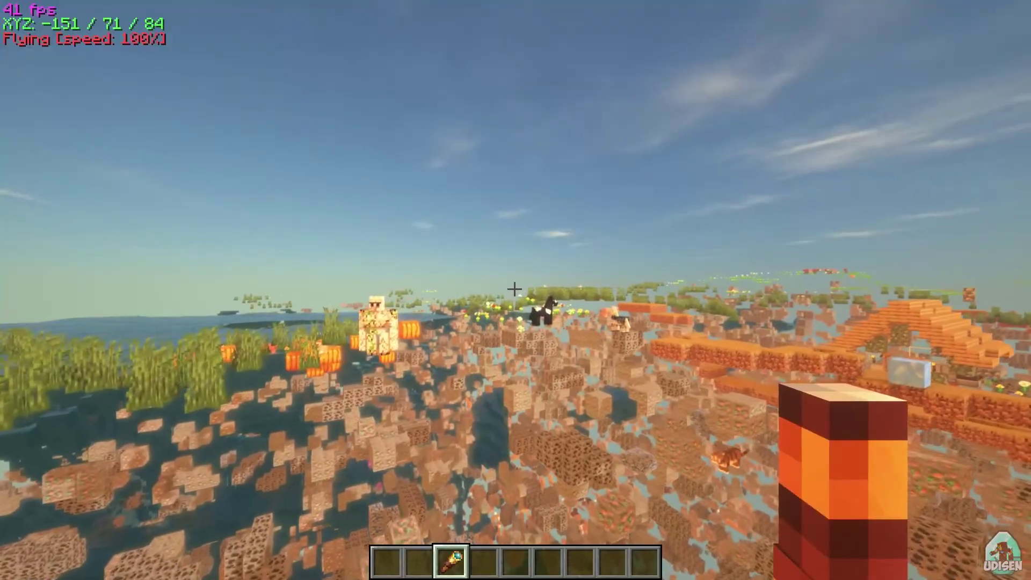
pyautogui.press('x')
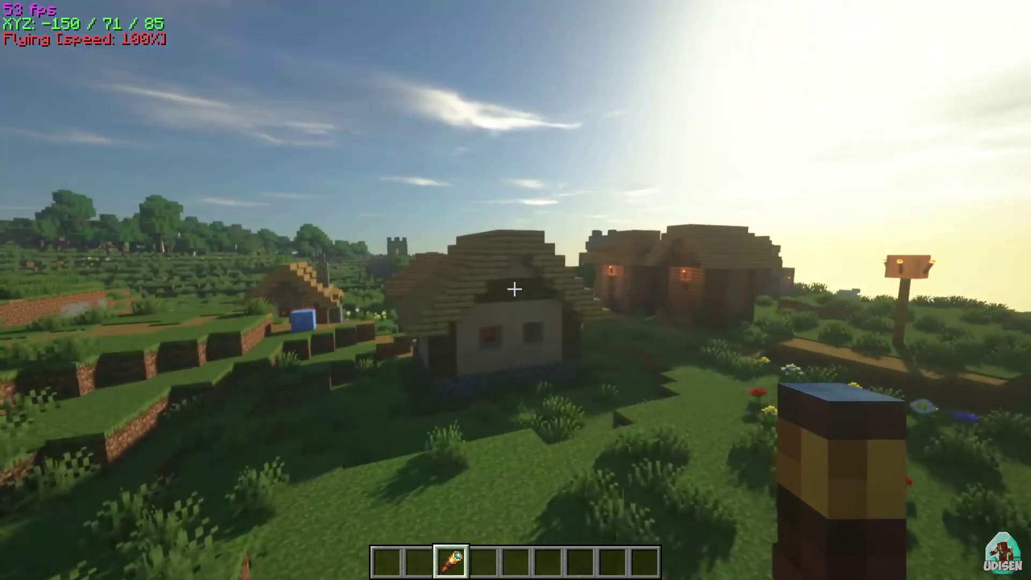
# Fly over the village houses and land on the dirt path among the flowers.
pyautogui.press('w')
pyautogui.press('space')
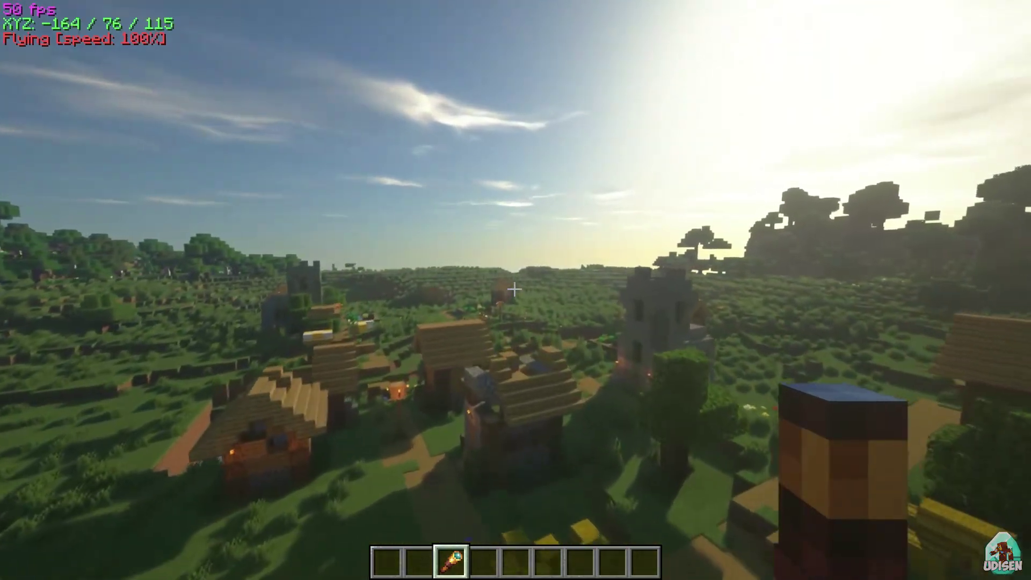
pyautogui.press('w')
# Take off and fly low through the village, past the market stalls and stone tower, to the lamp post by the tree.
pyautogui.press('w')
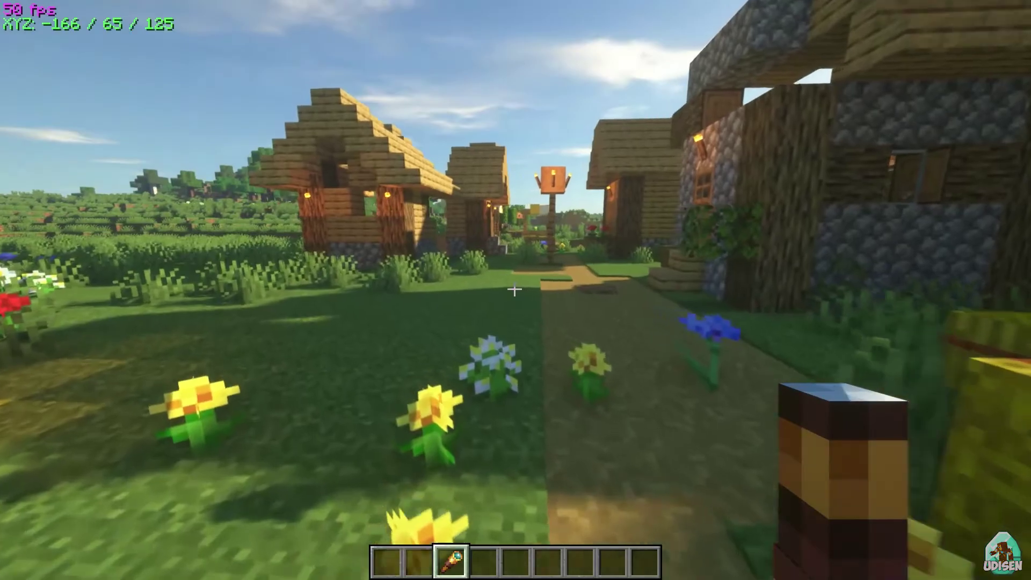
pyautogui.press('space')
pyautogui.press('space')
pyautogui.press('w')
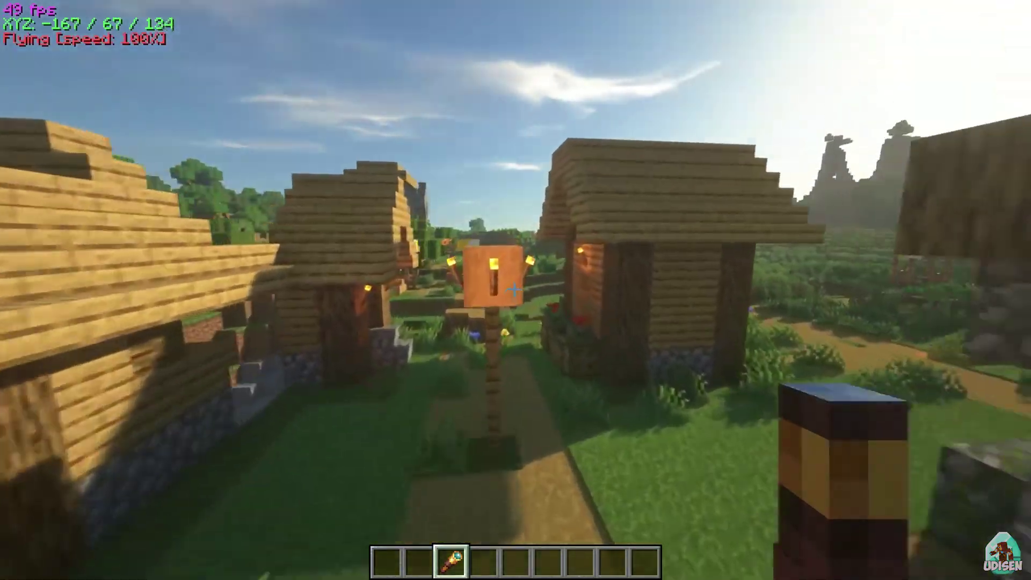
pyautogui.press('w')
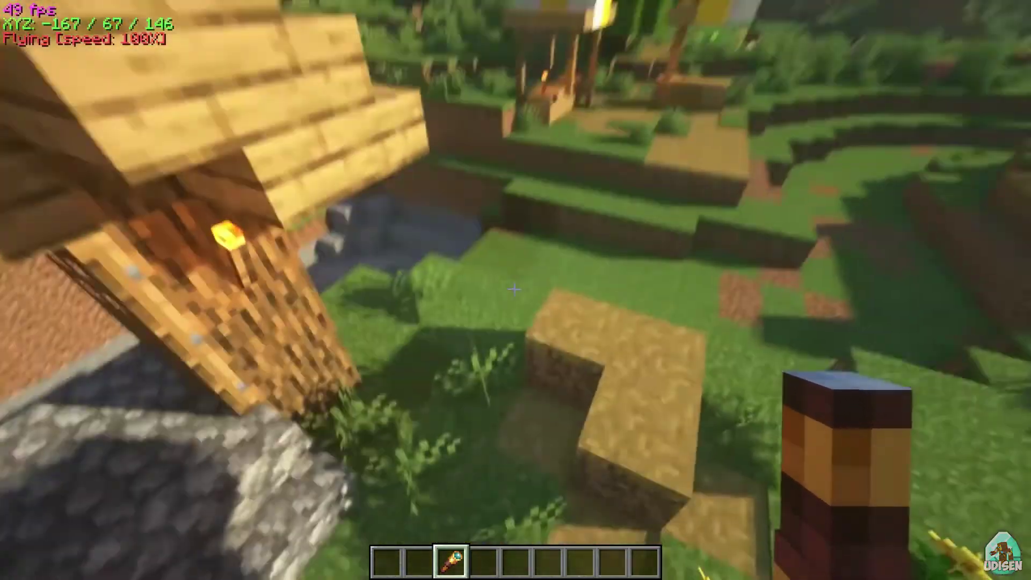
pyautogui.press('w')
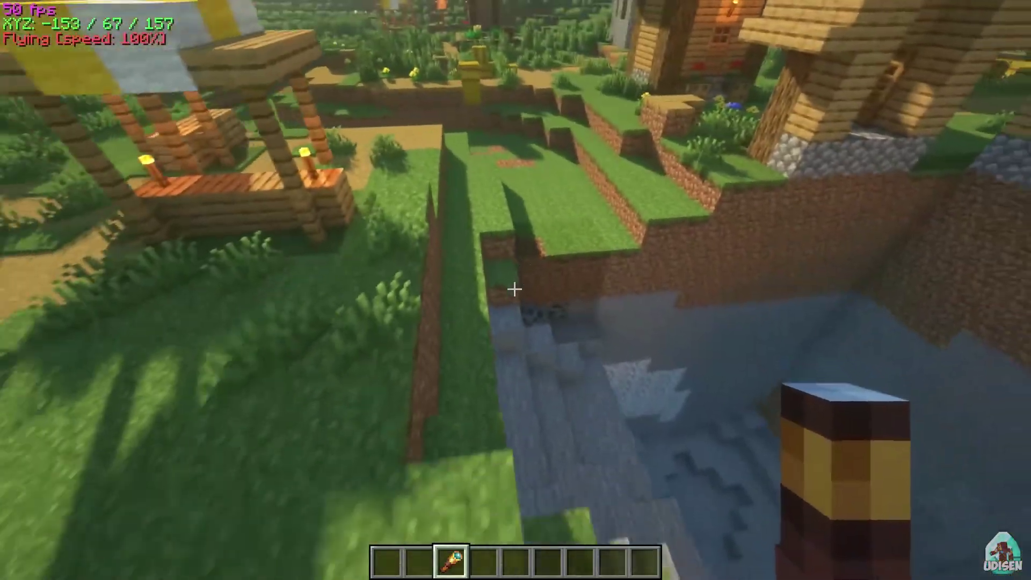
pyautogui.press('w')
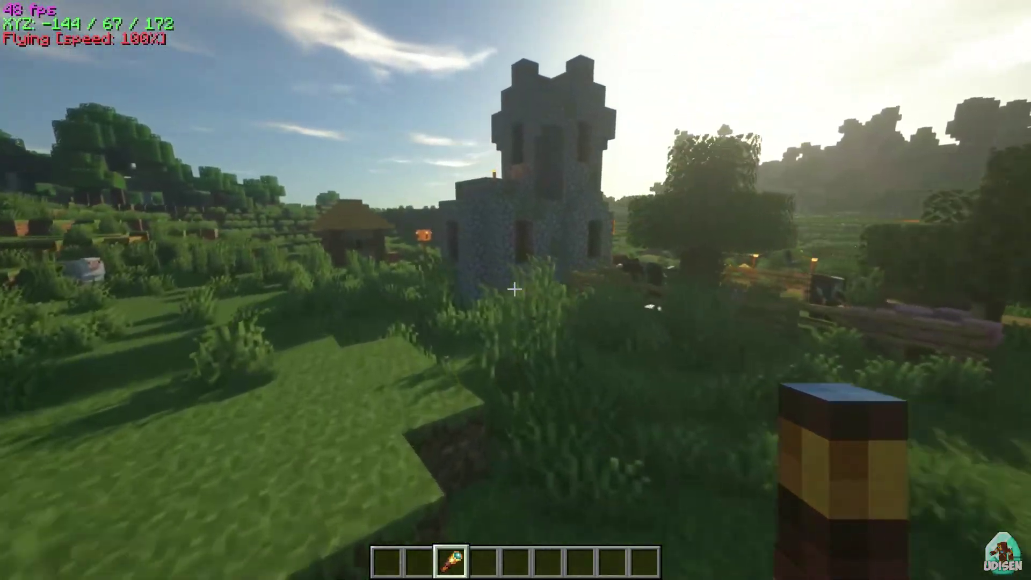
pyautogui.press('w')
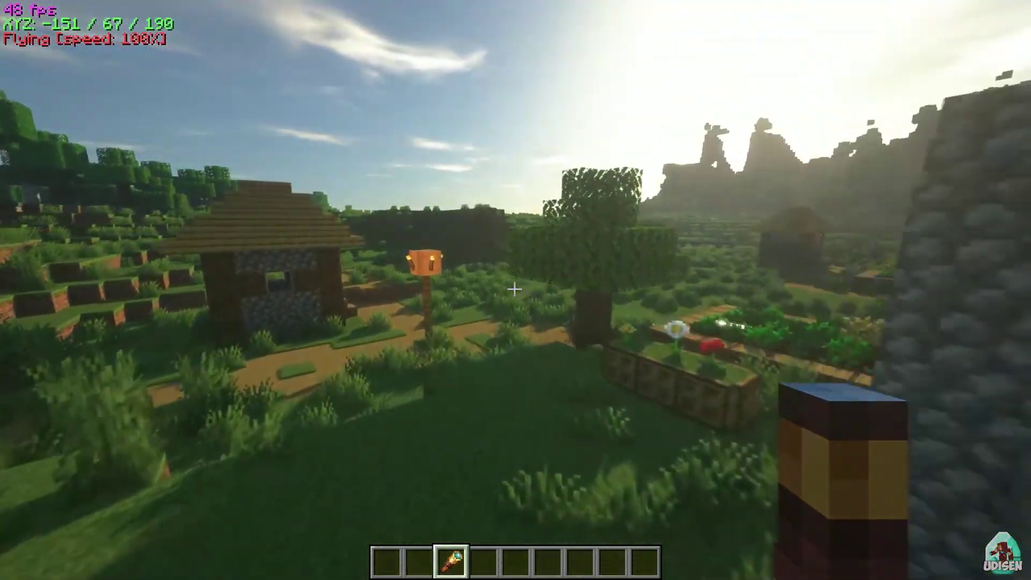
pyautogui.press('a')
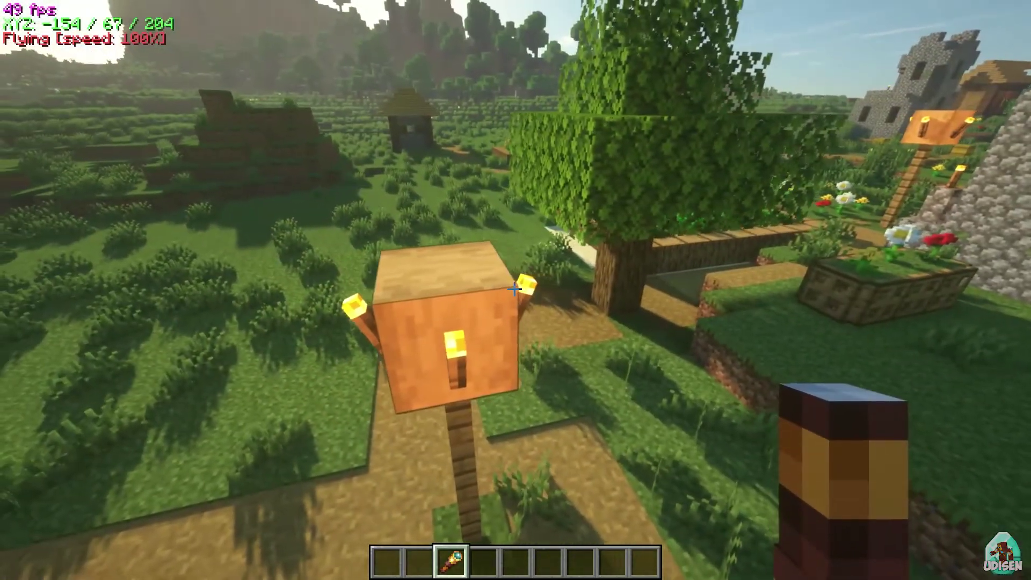
# Circle the lamp post breaking off its torches, and fly up above the nearby tree.
pyautogui.press('shift')
pyautogui.press('d')
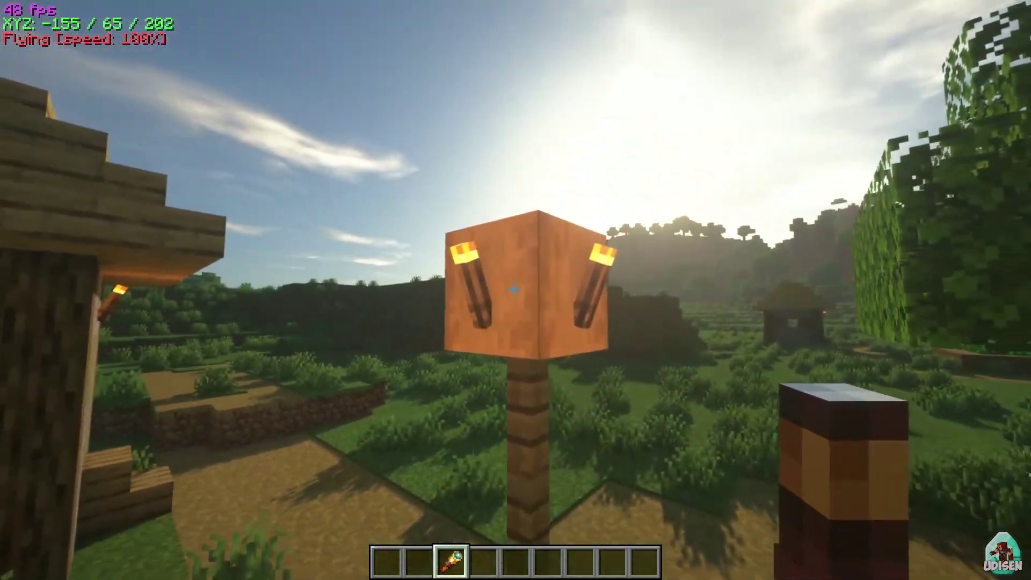
pyautogui.press('a')
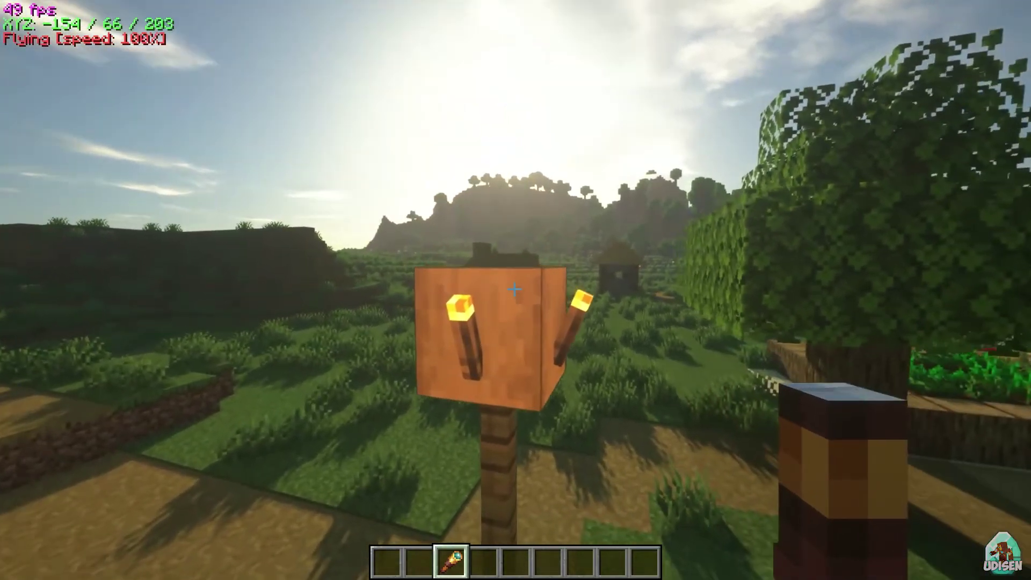
pyautogui.press('w')
pyautogui.click(514, 288)
pyautogui.press('s')
pyautogui.click(515, 289)
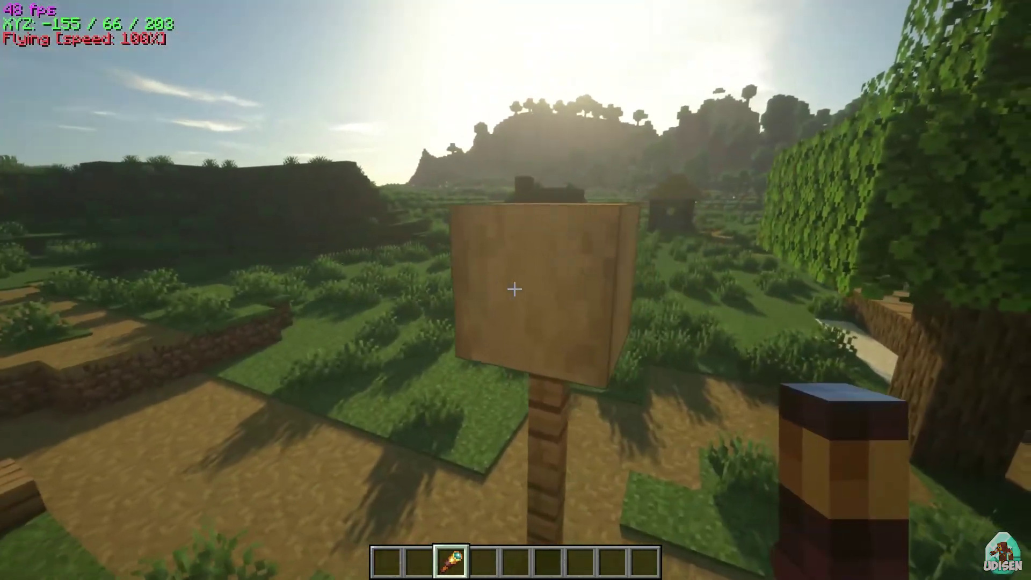
pyautogui.press('a')
pyautogui.click(515, 289)
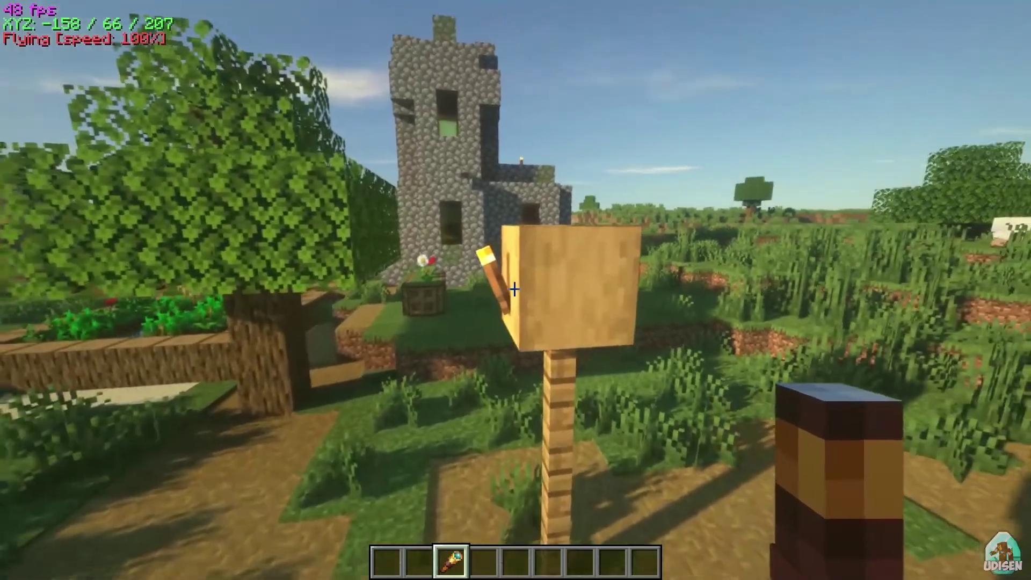
pyautogui.click(515, 289)
pyautogui.press('space')
pyautogui.press('w')
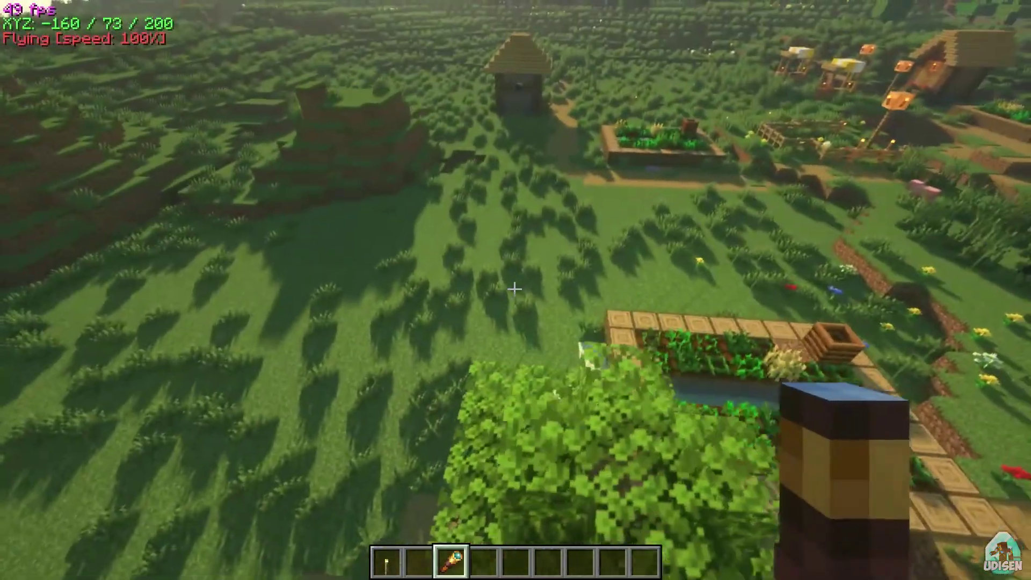